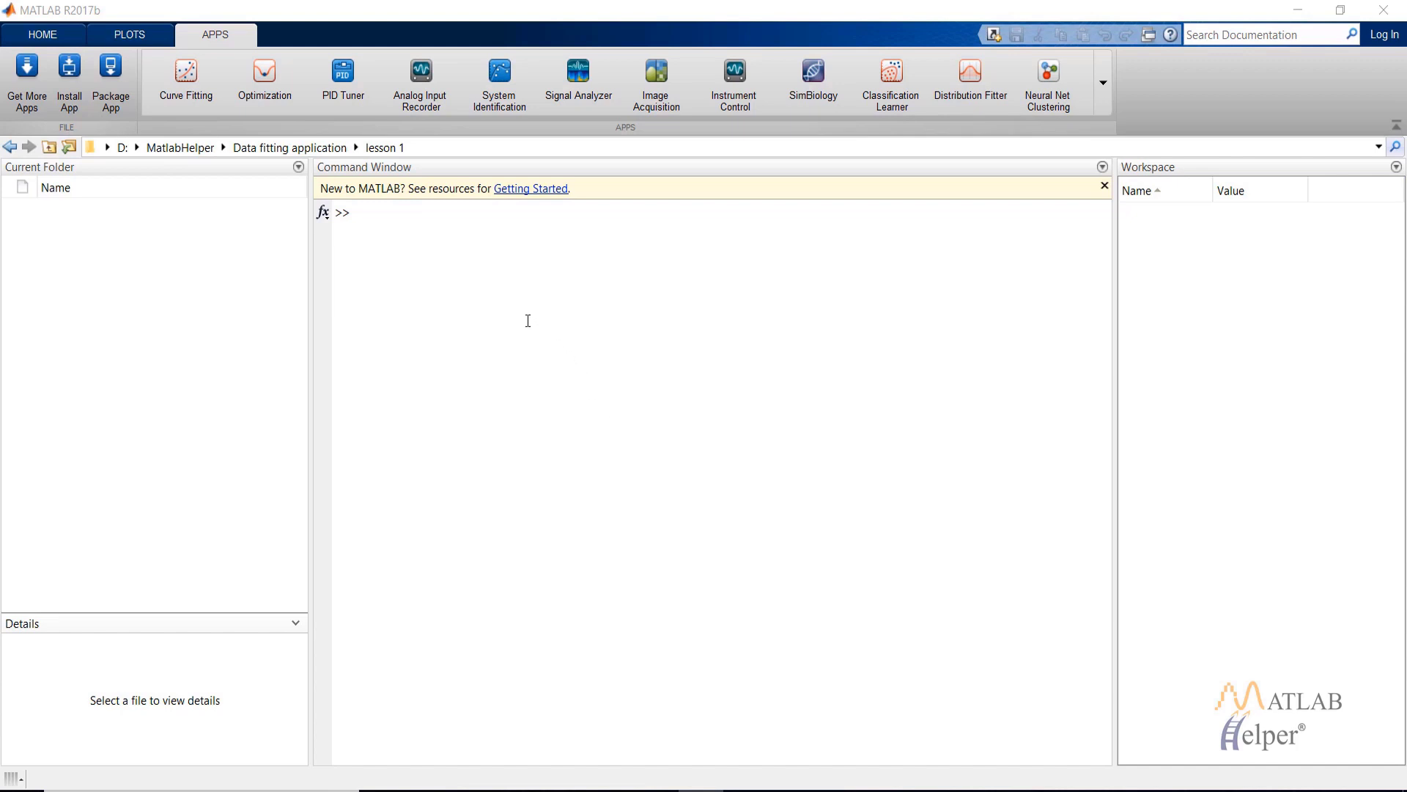
Launch the Fitting app from the nnstart Neural Network Start window, then close it
left_click(444, 220)
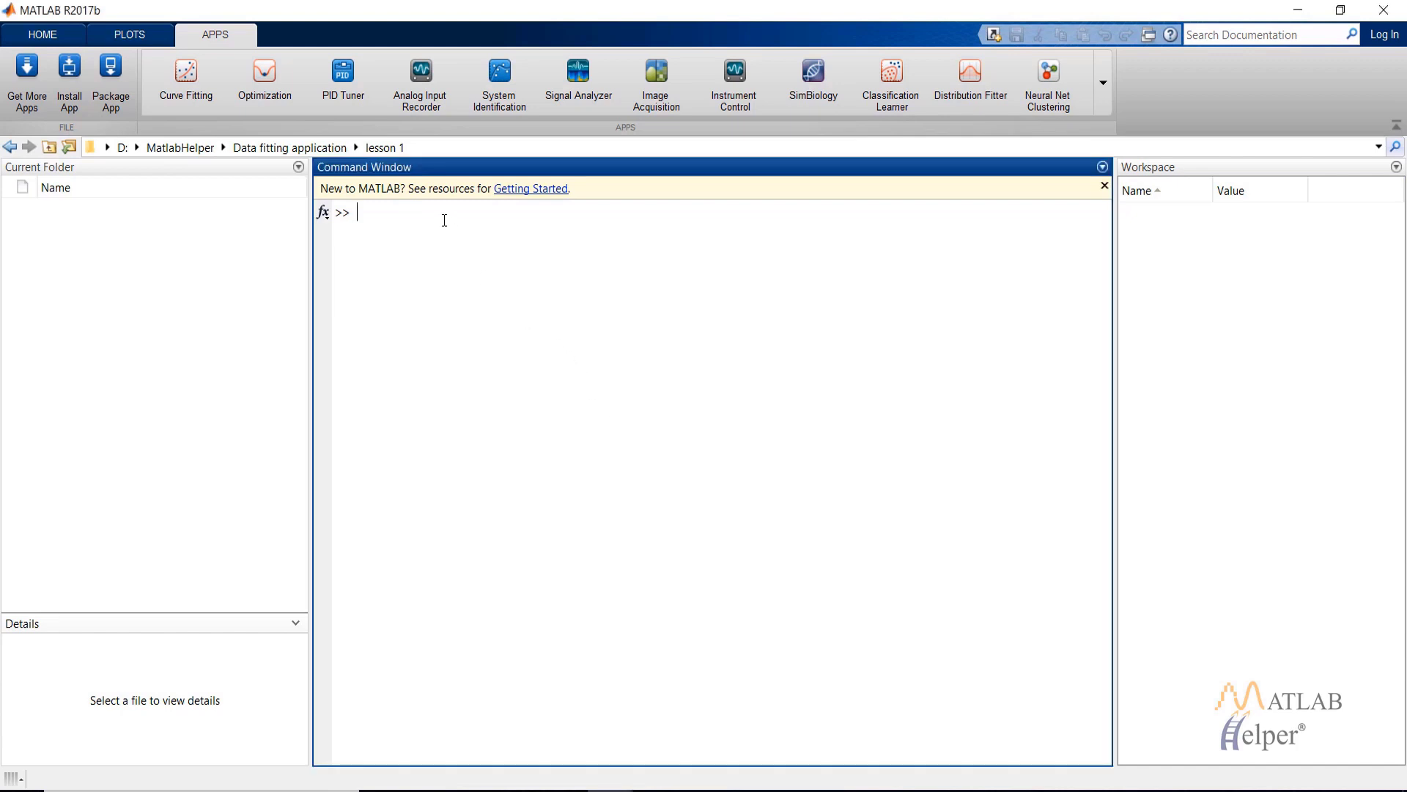
type("nnst")
key("Return")
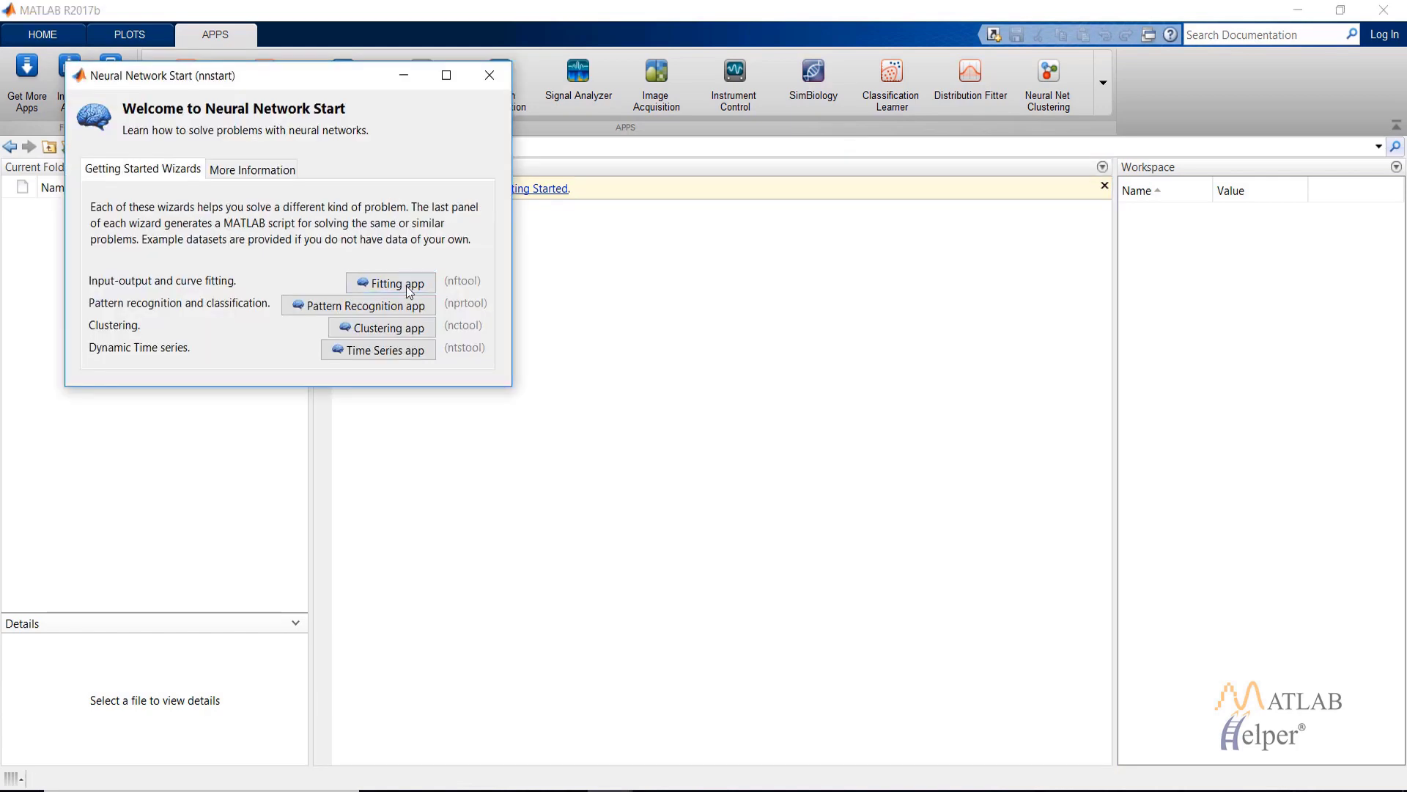
left_click(409, 291)
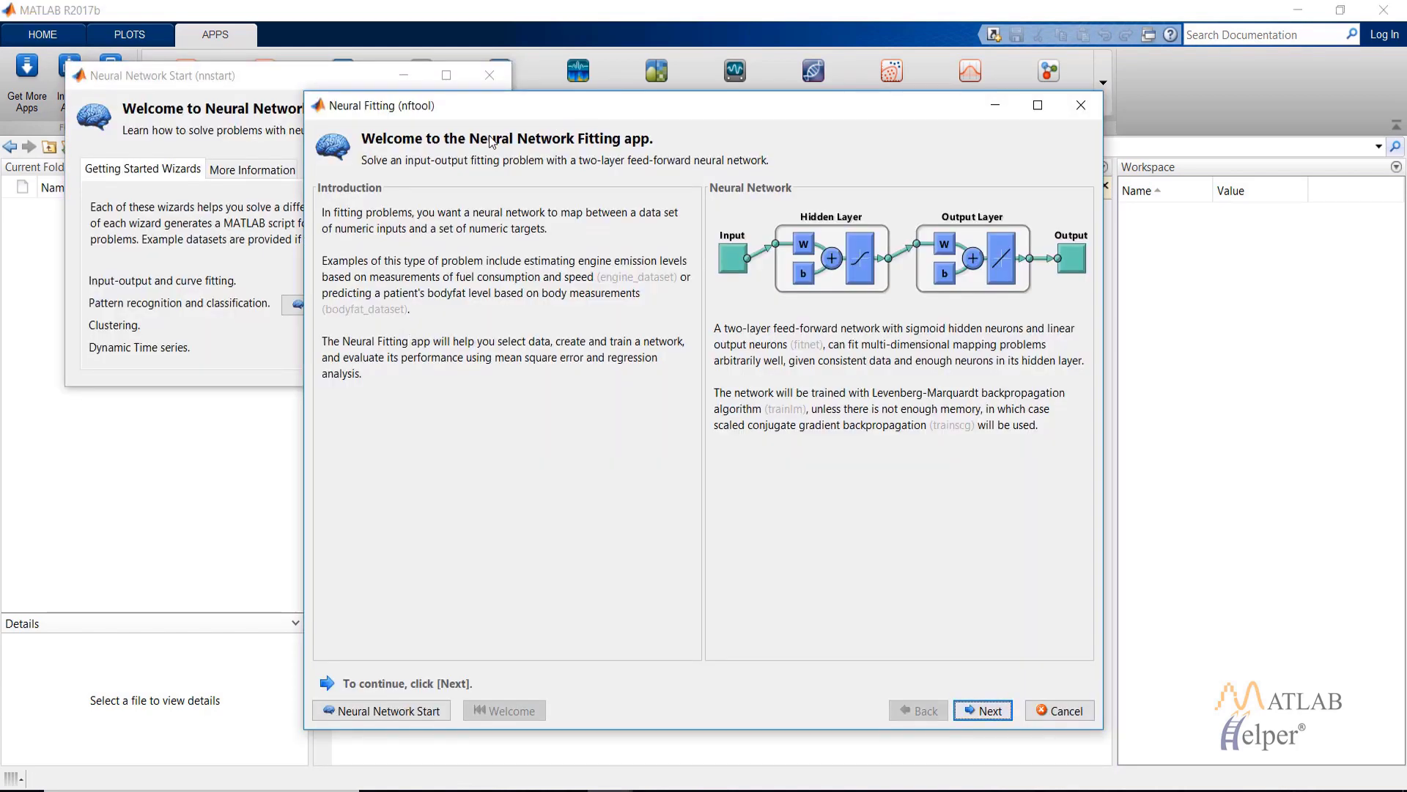
left_click(1082, 106)
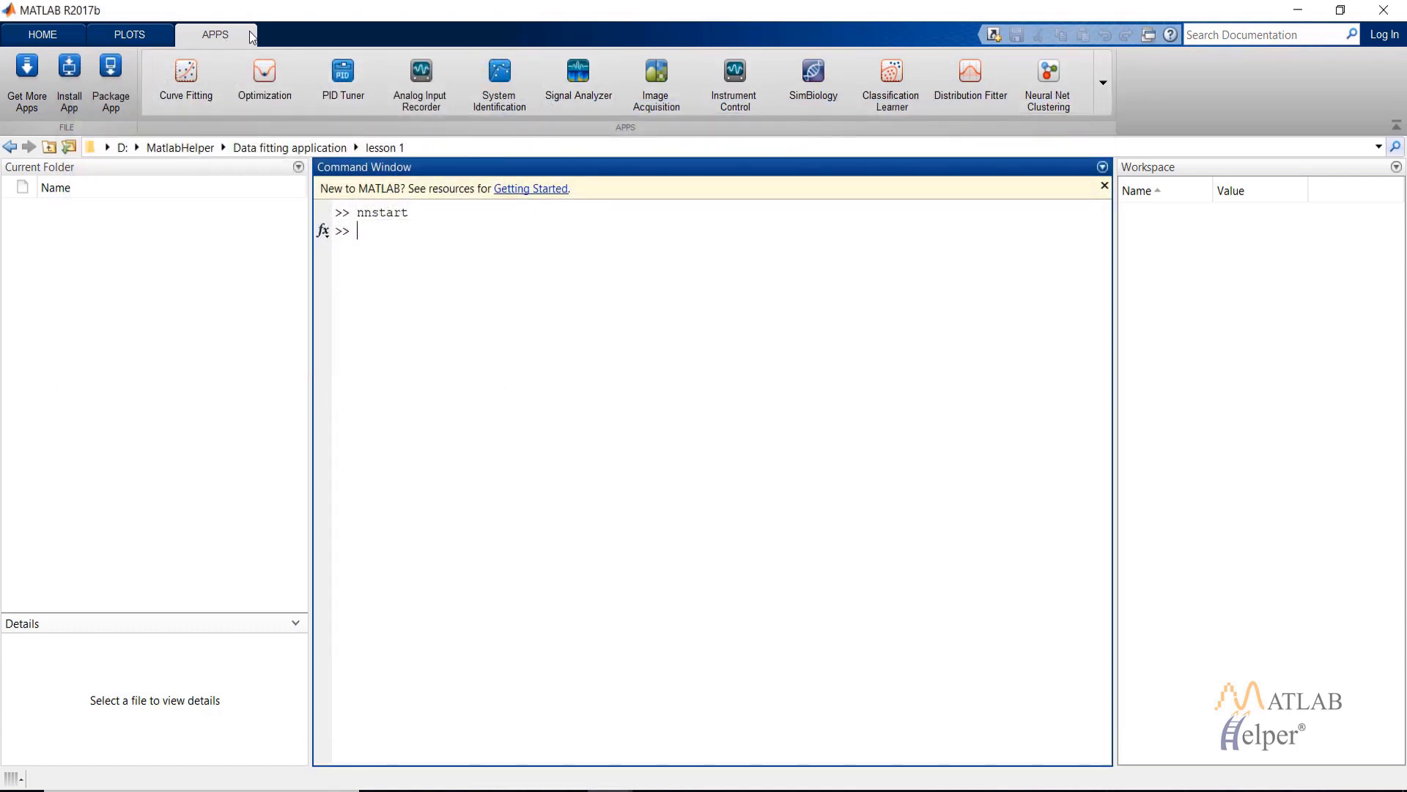
Reopen Neural Net Fitting from the Apps gallery, close it, then start it with nftool
left_click(1102, 83)
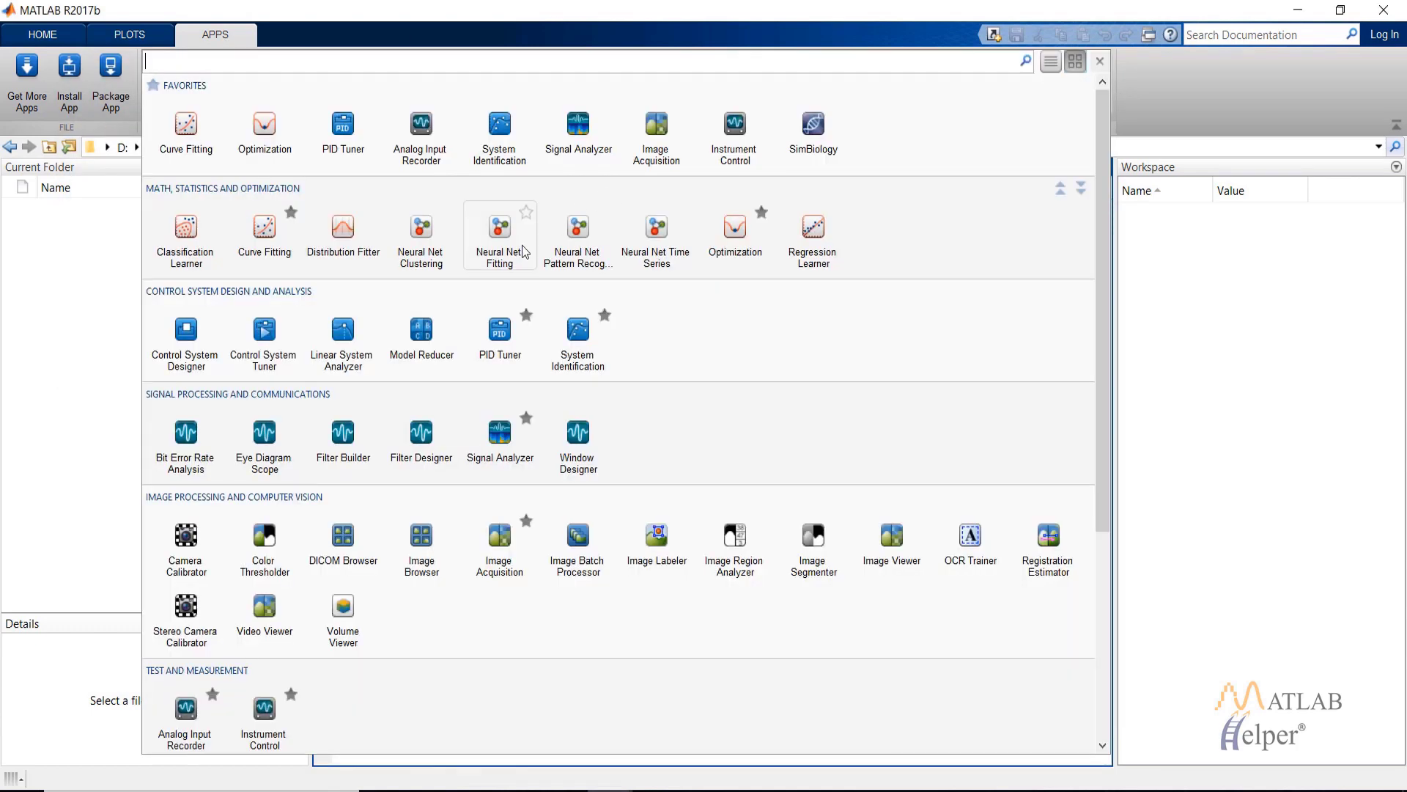
left_click(517, 253)
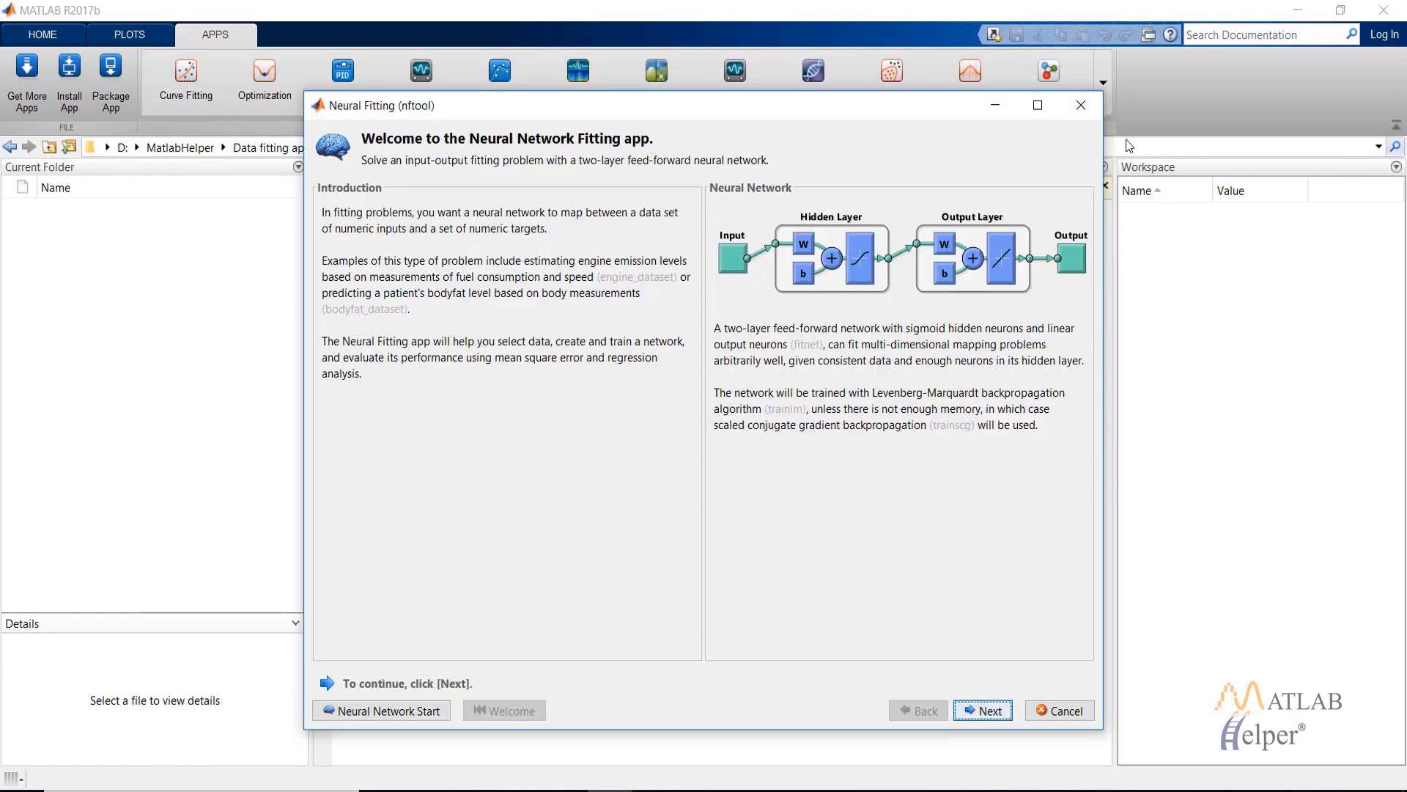
left_click(1081, 106)
type("nfsta")
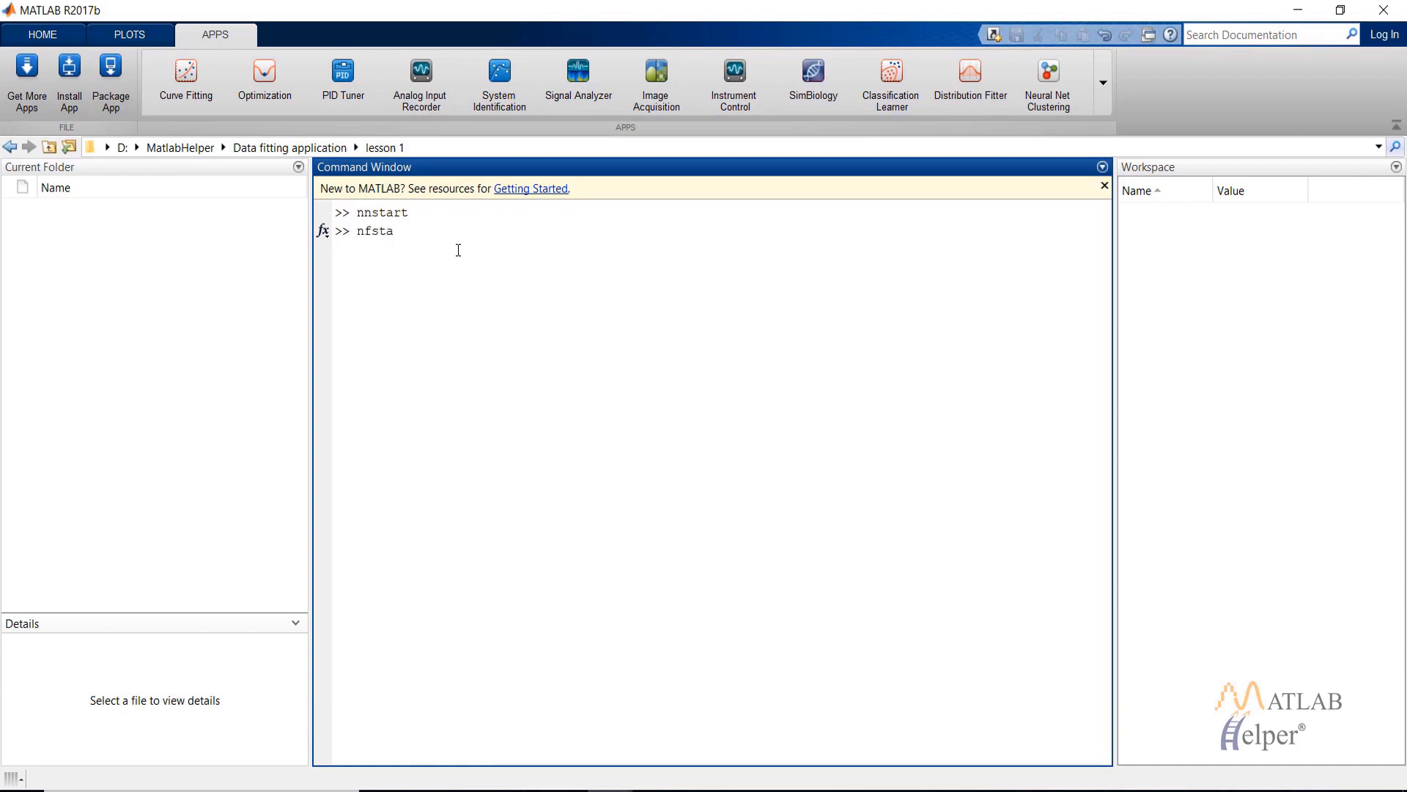
type("ftool")
key("Return")
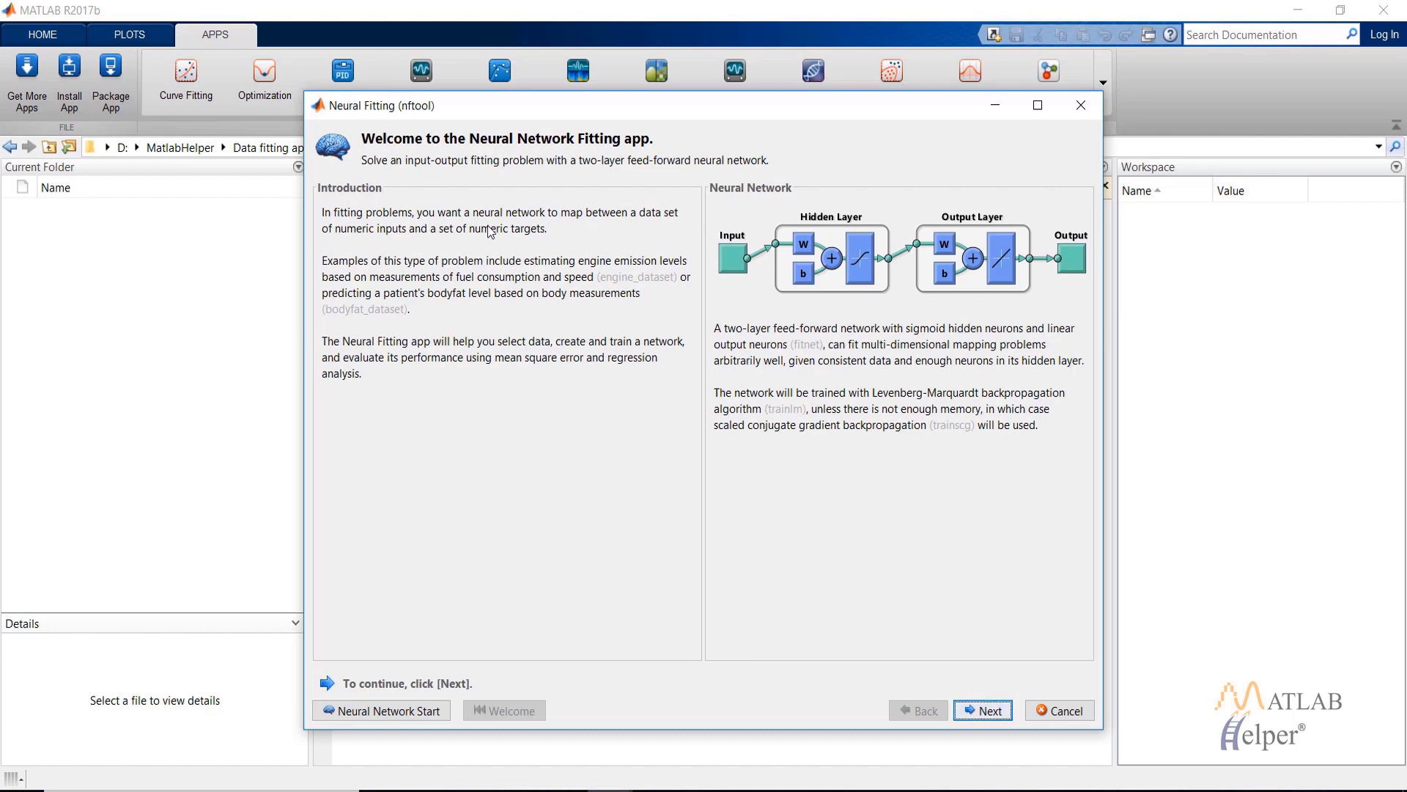
Import the Engine example data set, with engineInputs as inputs and engineTargets as targets
left_click(983, 711)
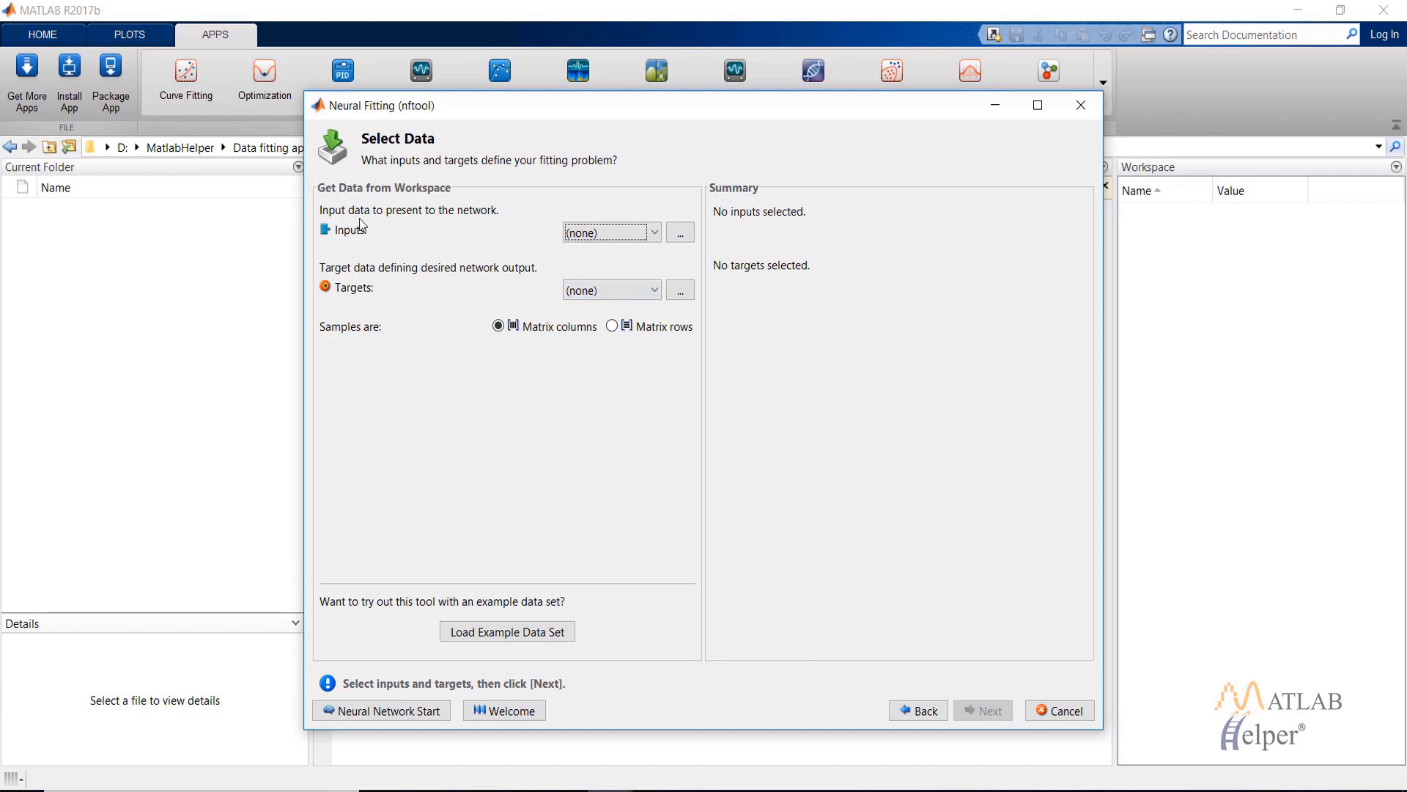
left_click(498, 632)
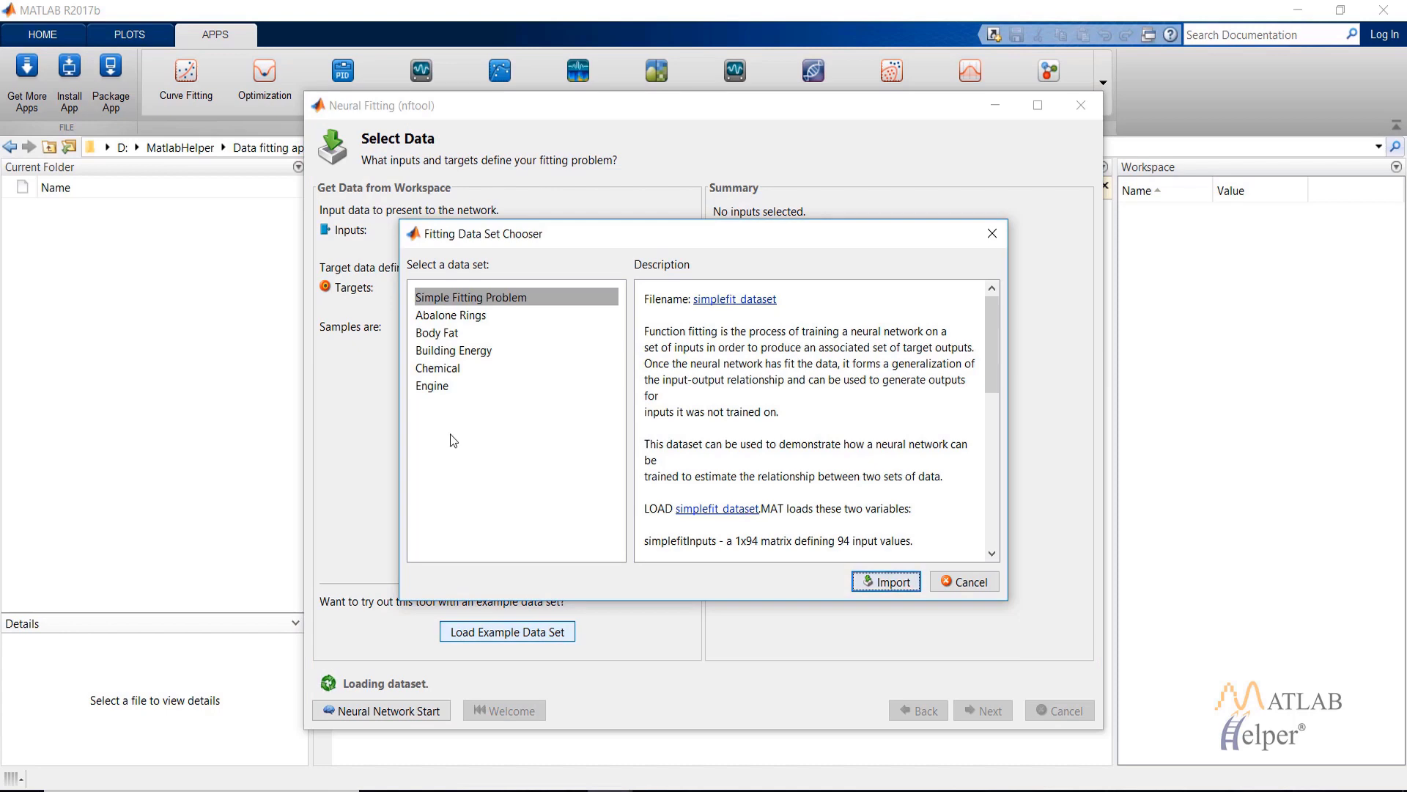
left_click(432, 388)
left_click_drag(996, 345, 996, 383)
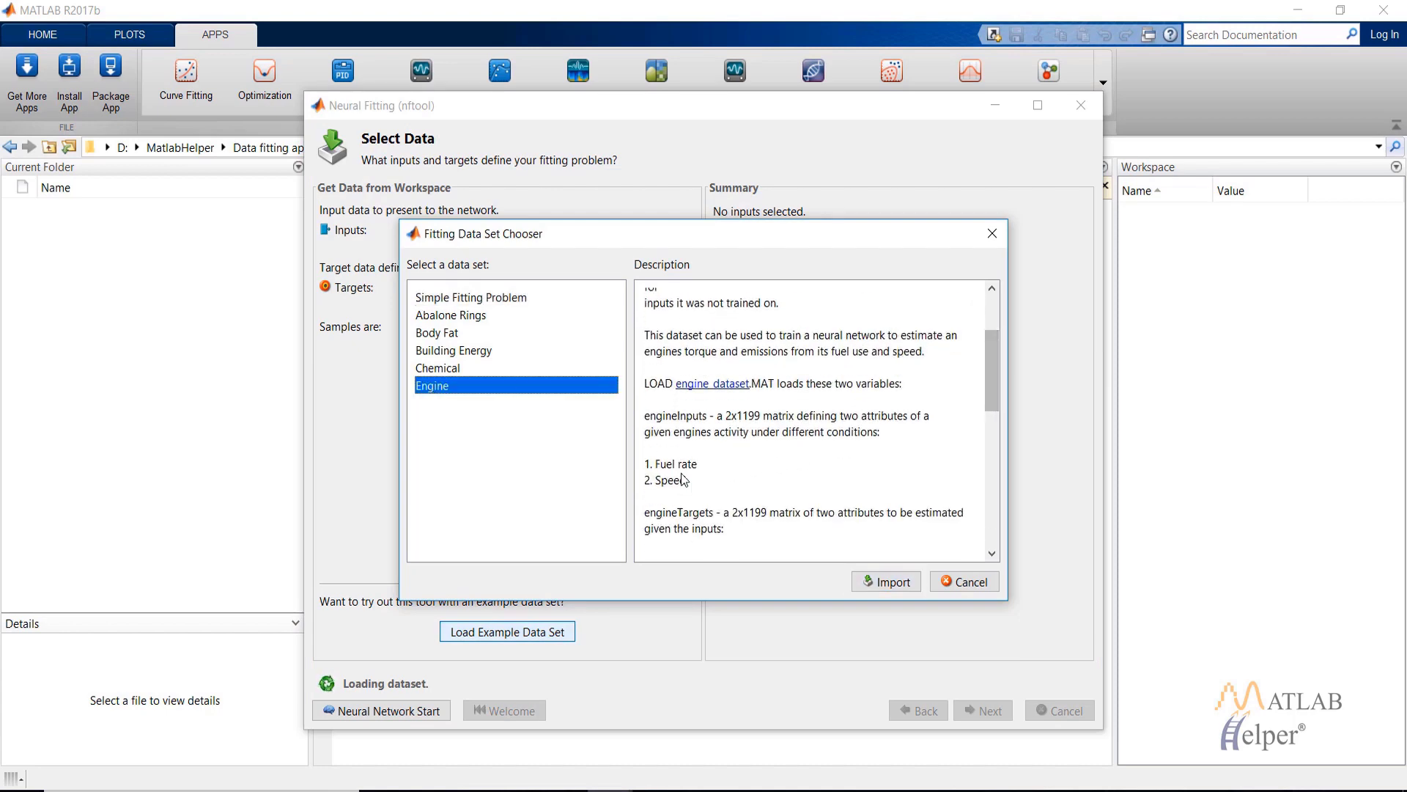
left_click_drag(994, 409, 994, 456)
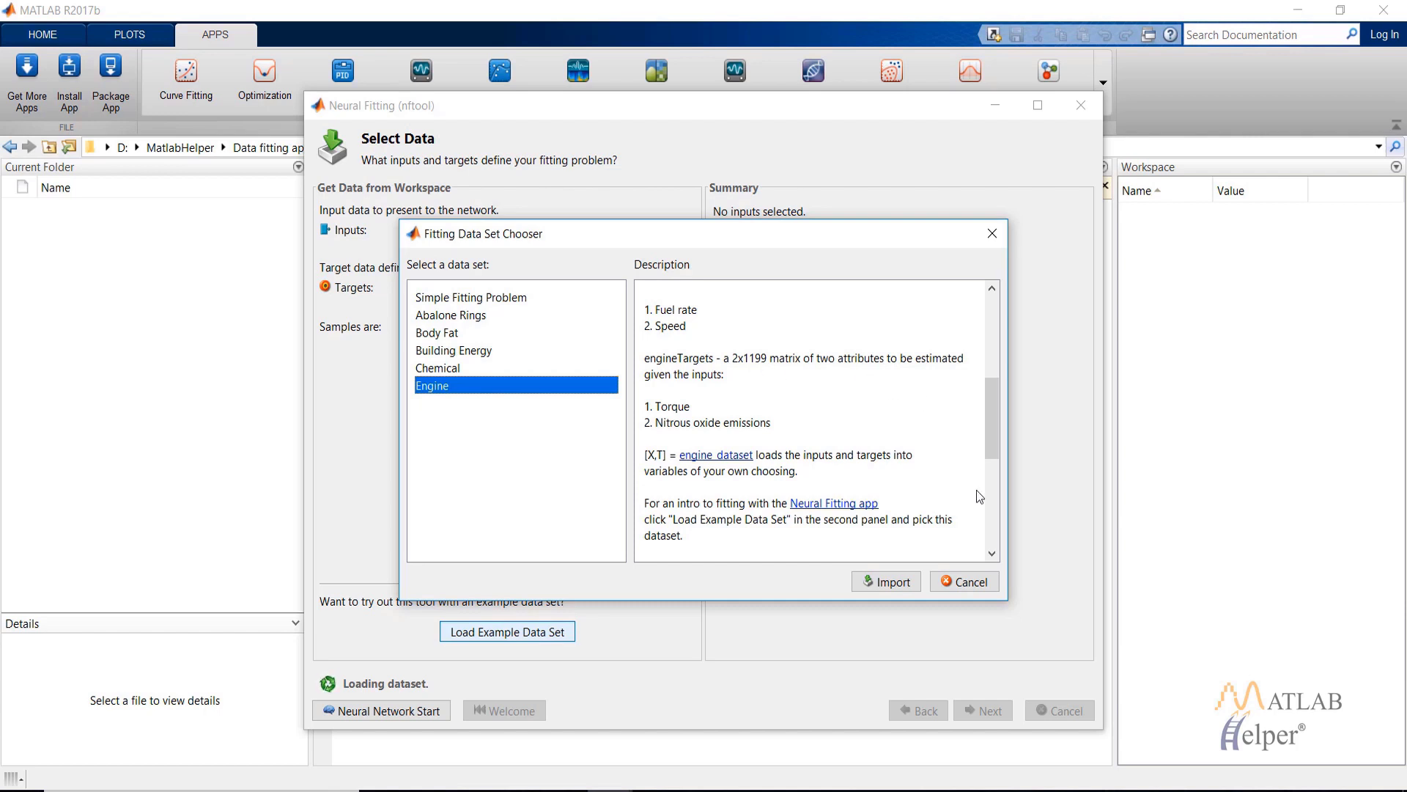
left_click(890, 581)
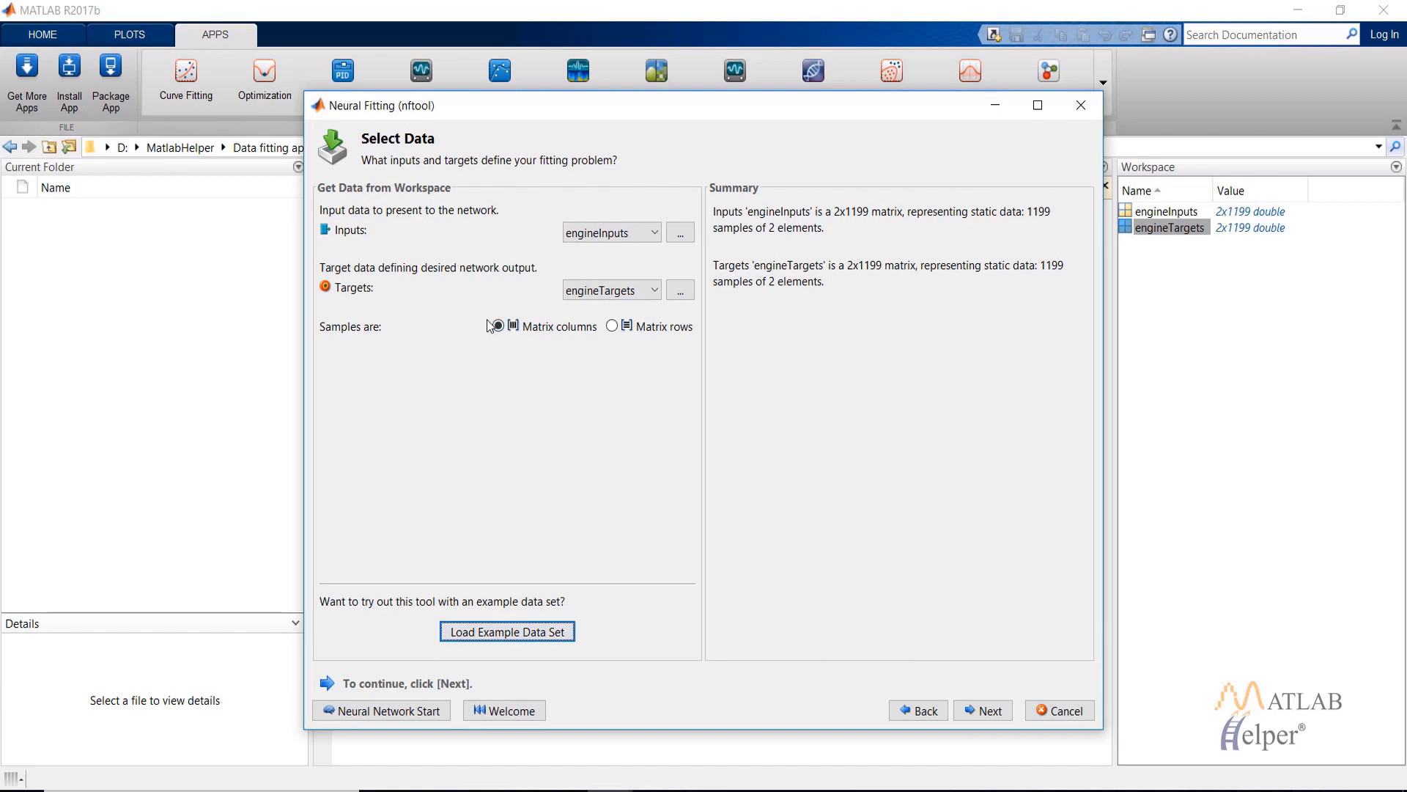
Inspect engineInputs and engineTargets in the Variables editor, then return to the Neural Fitting window
left_click(996, 106)
double_click(1167, 212)
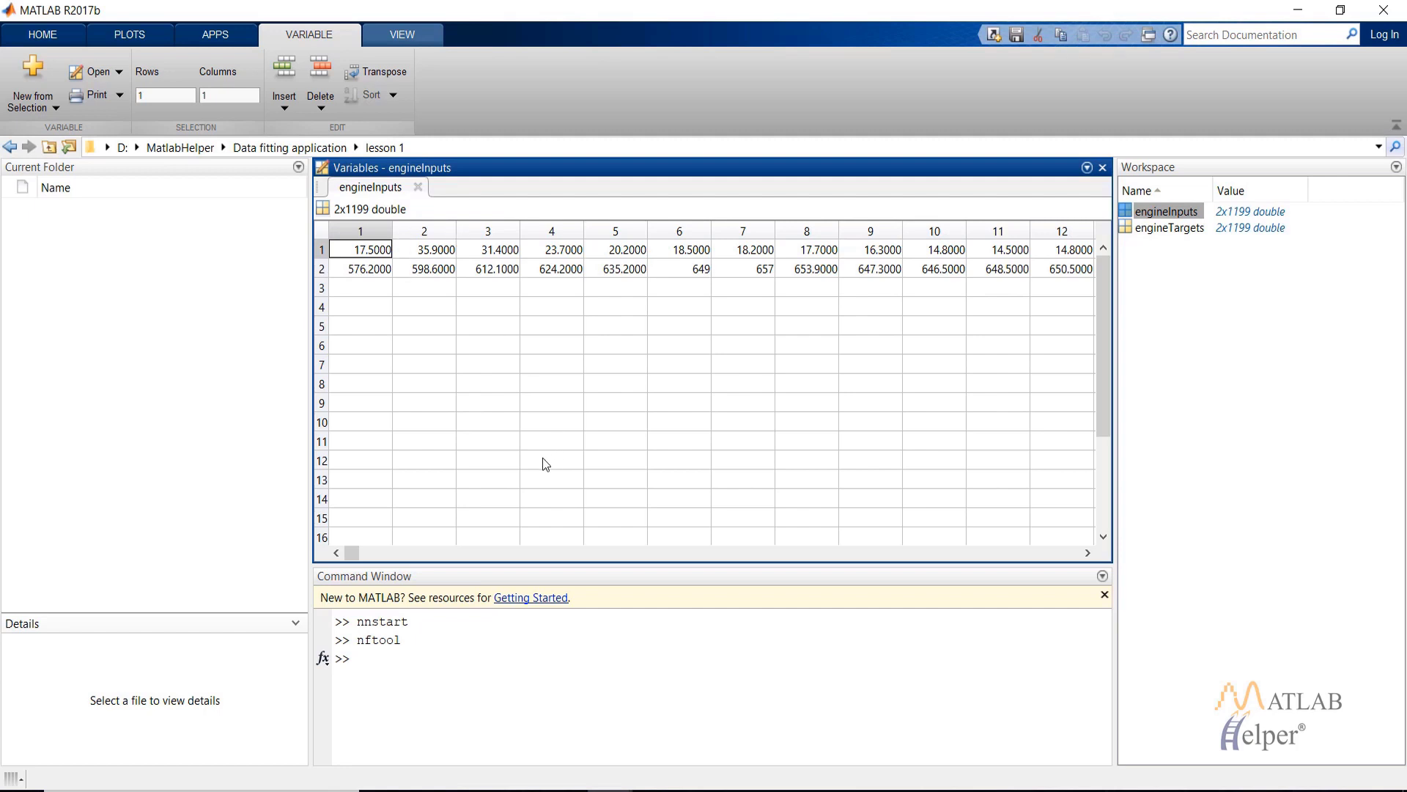
double_click(1182, 229)
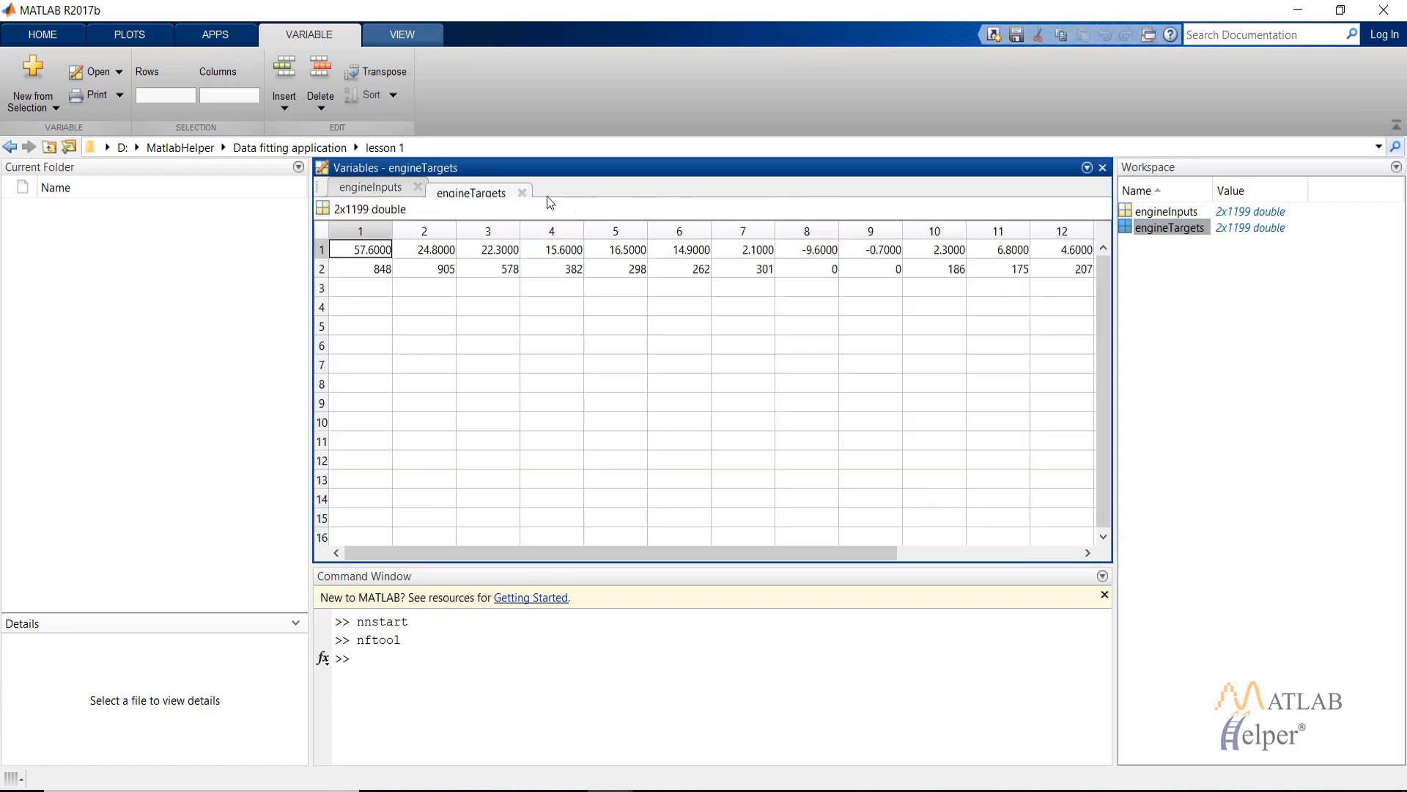
key("alt+Tab")
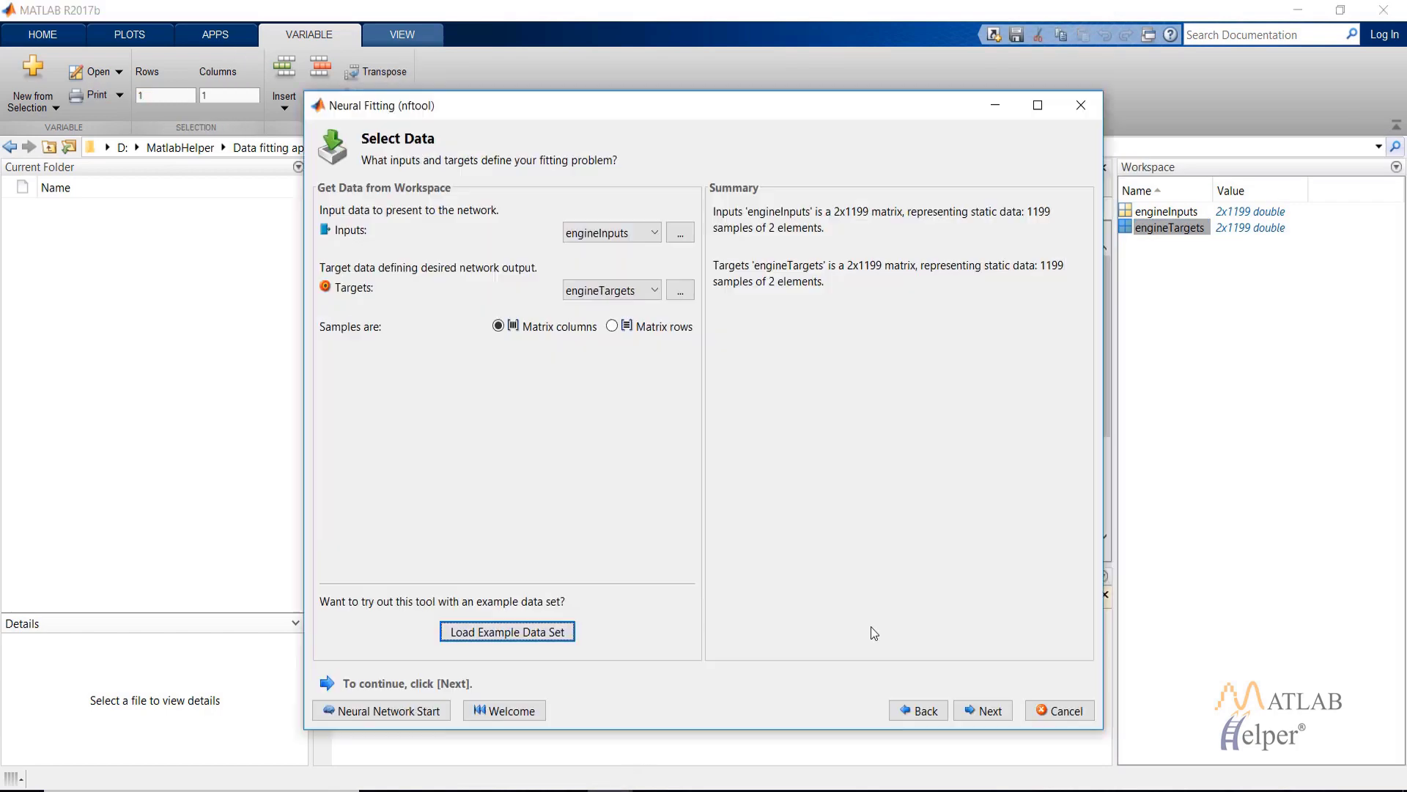
Accept the default 70/15/15 data split and 10 hidden neurons to reach Train Network
left_click(989, 712)
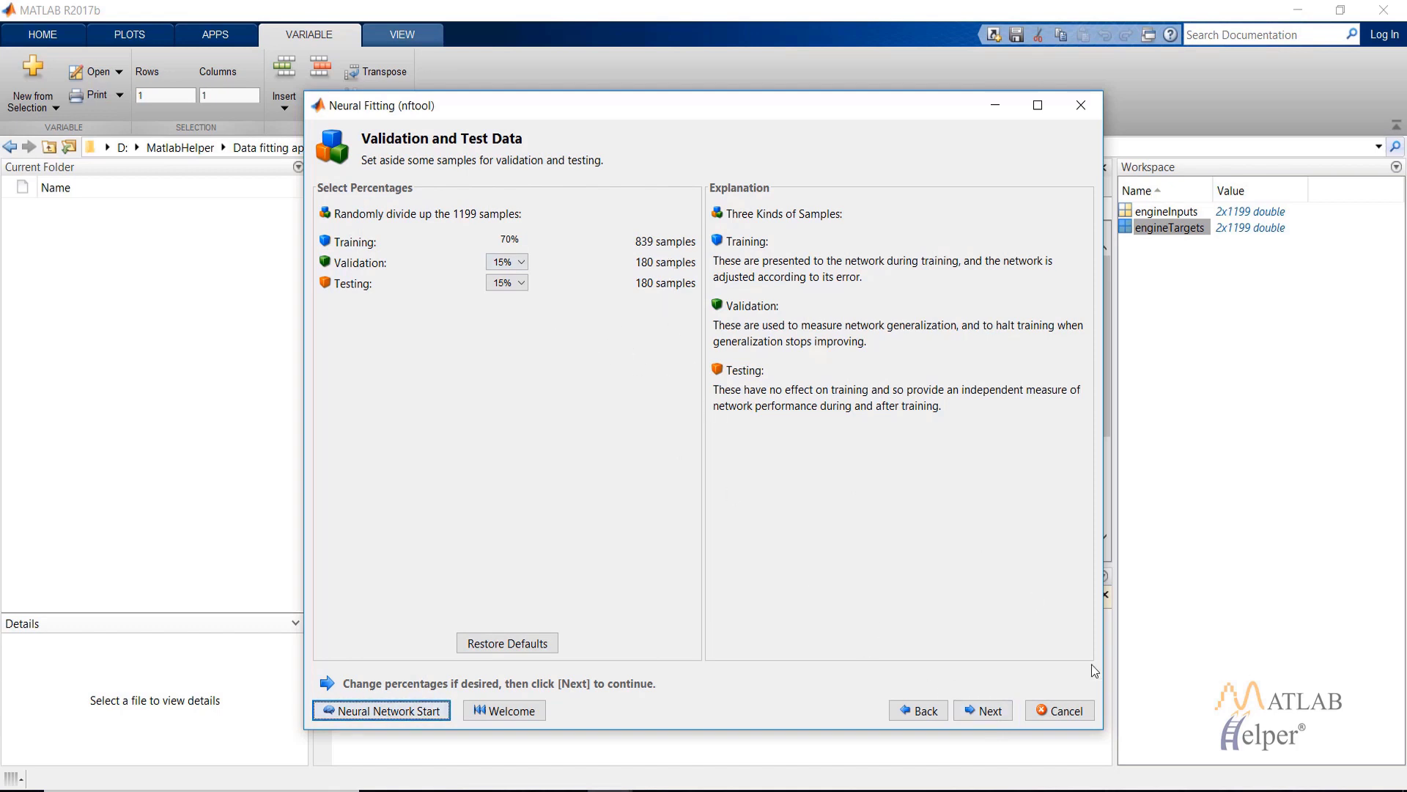
left_click(991, 712)
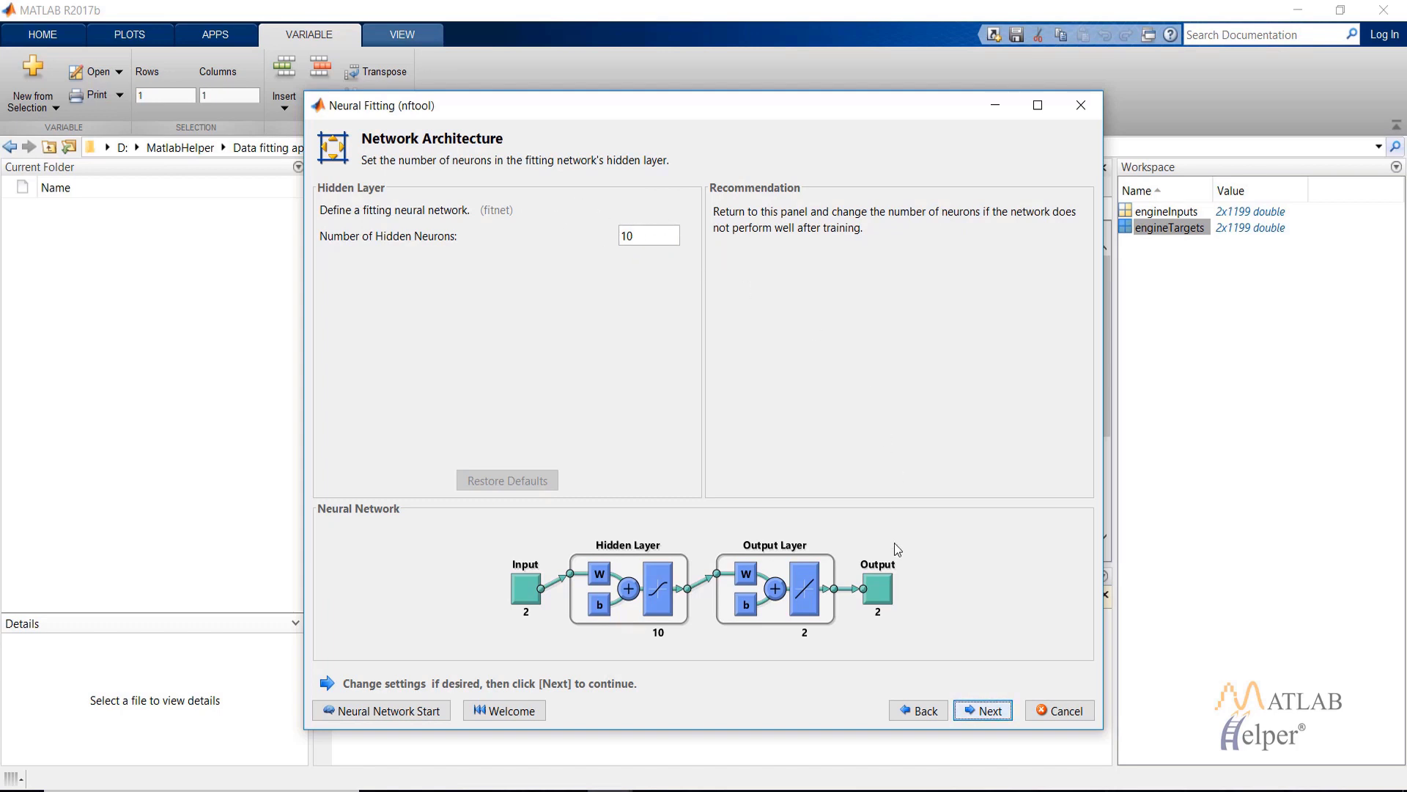
left_click(989, 712)
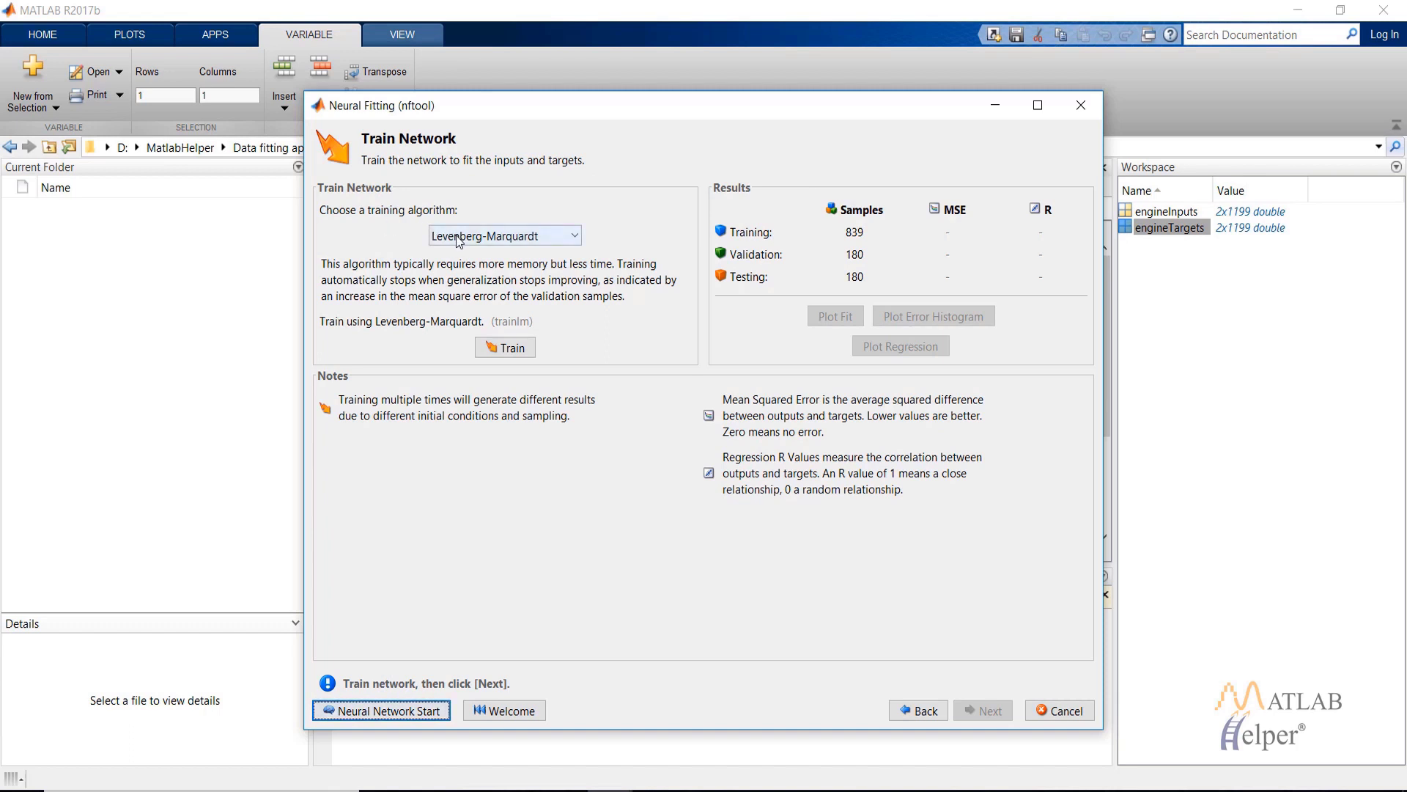
Train the network with Bayesian Regularization and bring up the training progress window
left_click(541, 236)
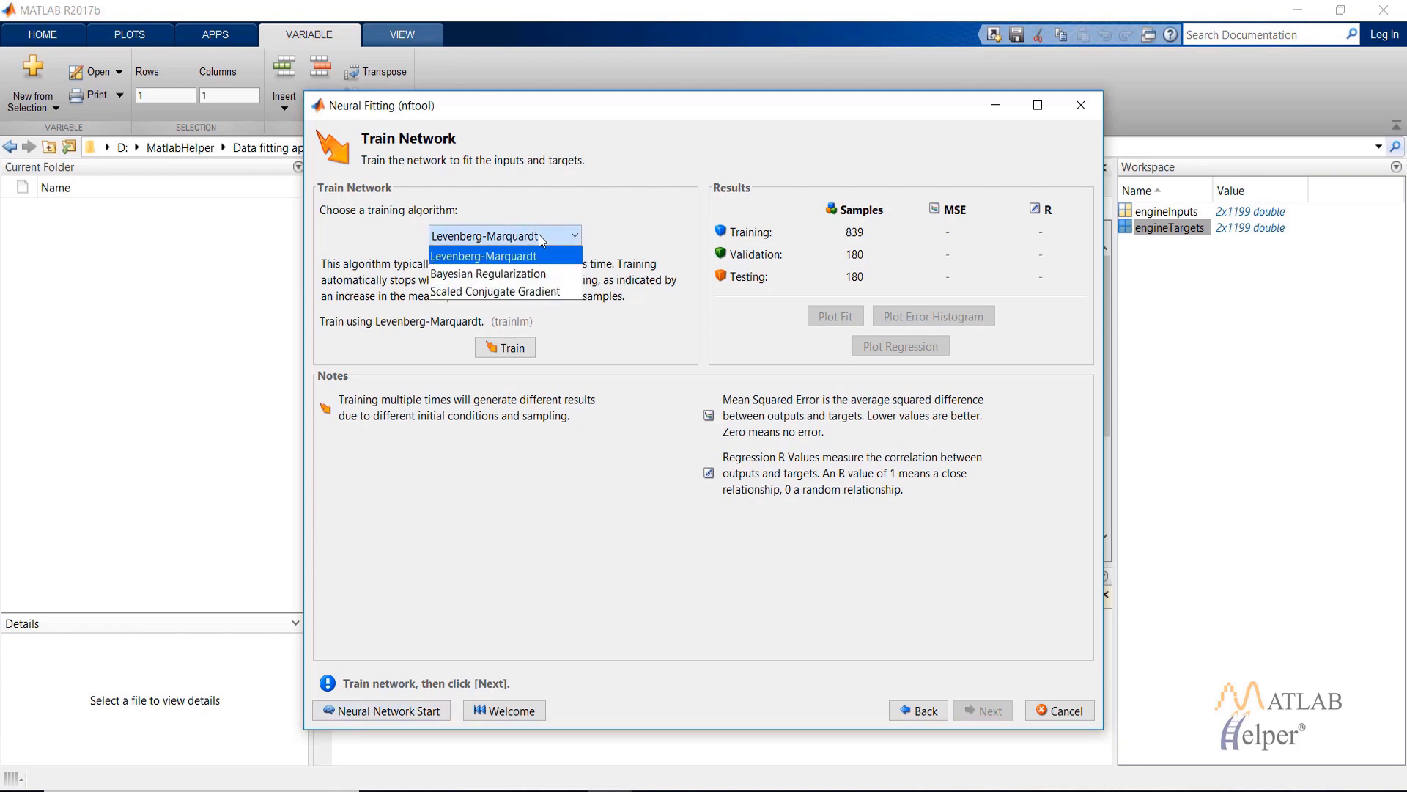
left_click(542, 273)
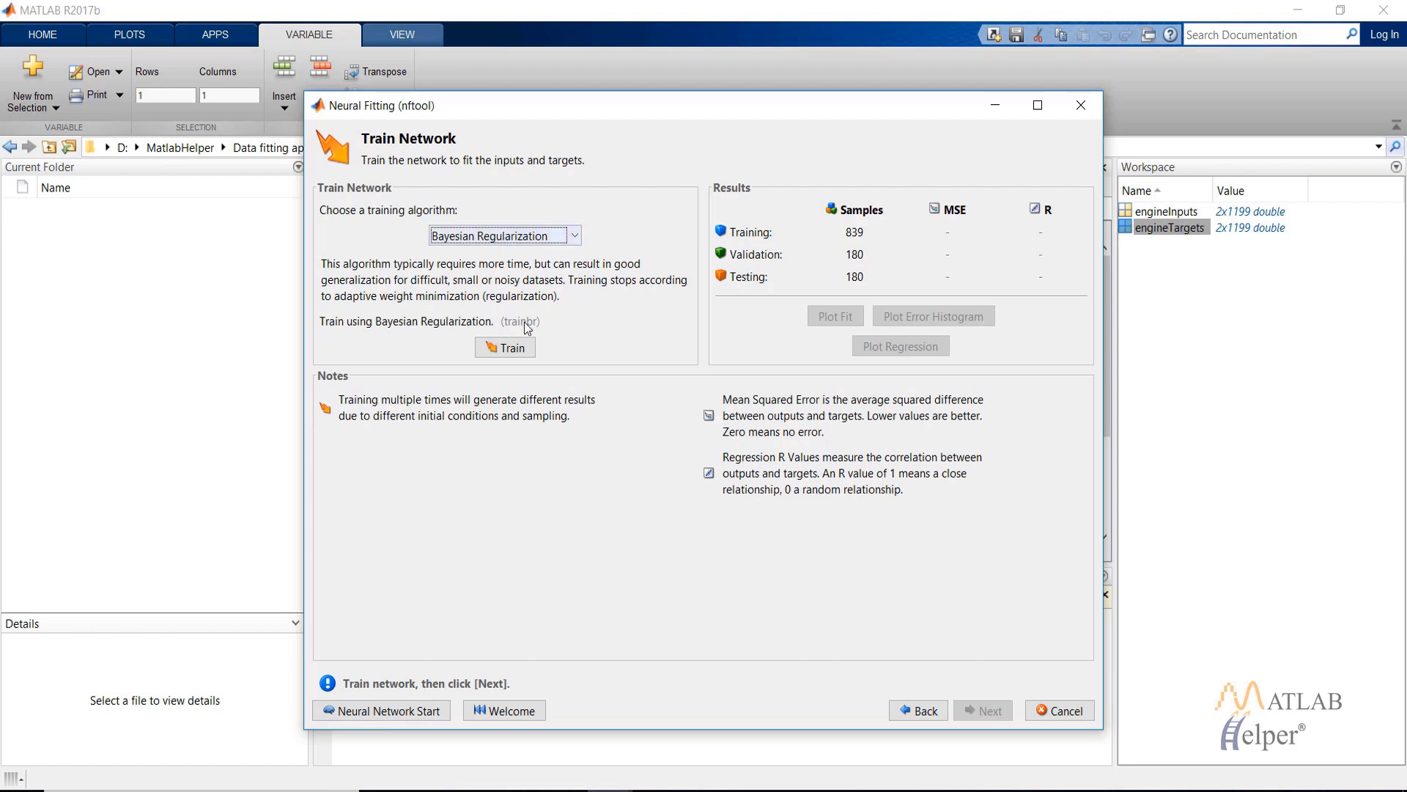
left_click(511, 350)
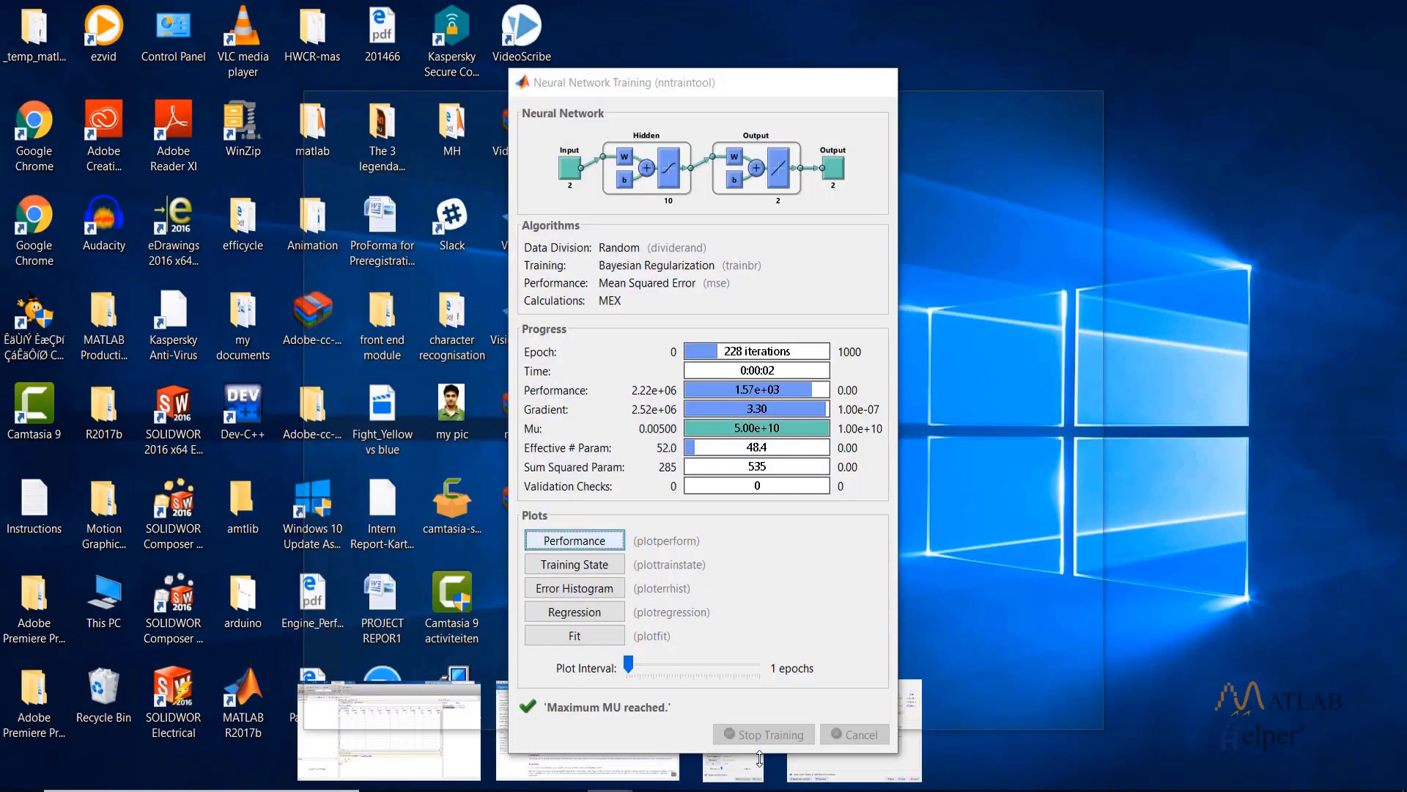
left_click(693, 729)
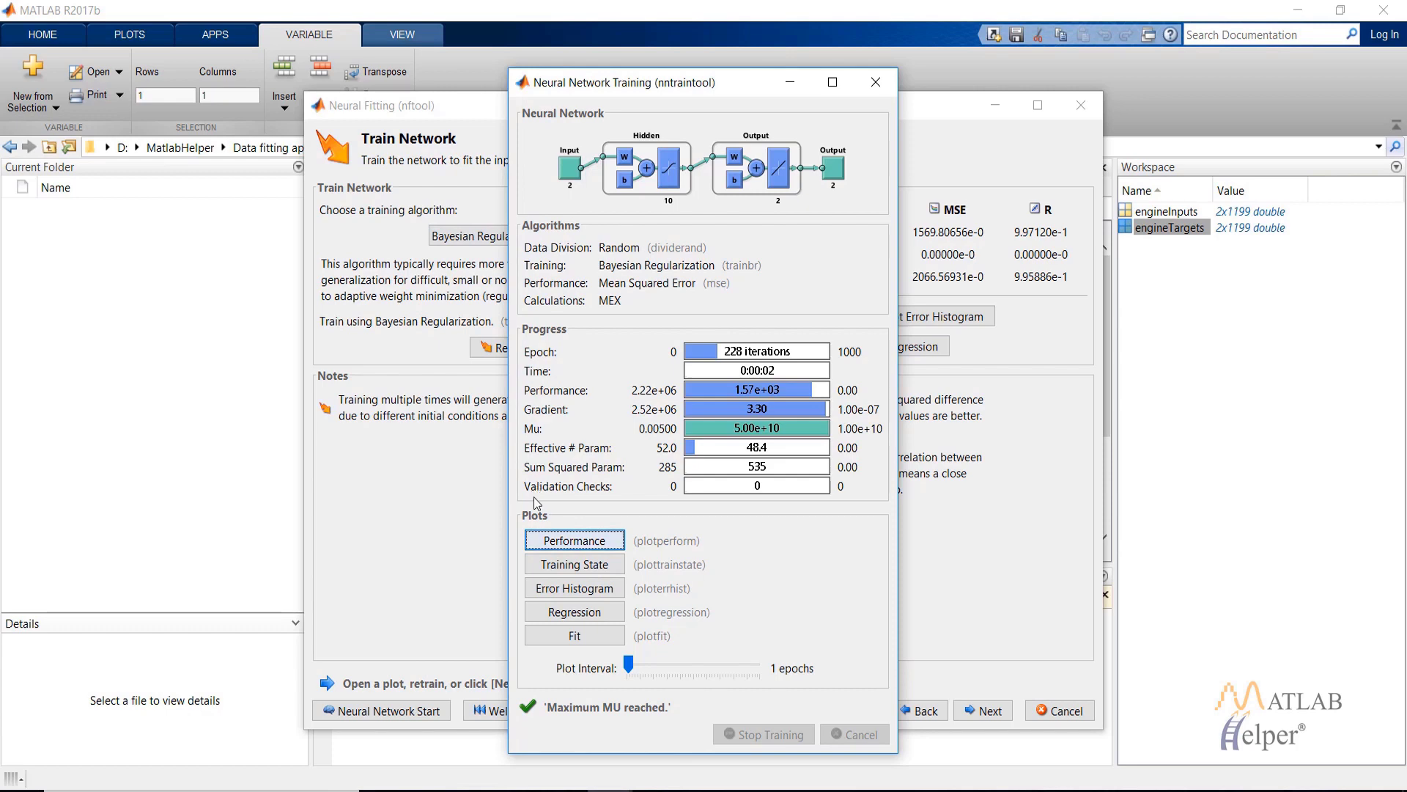
View and close the Performance, Training State, Error Histogram and Regression plots, then close nntraintool
left_click(578, 541)
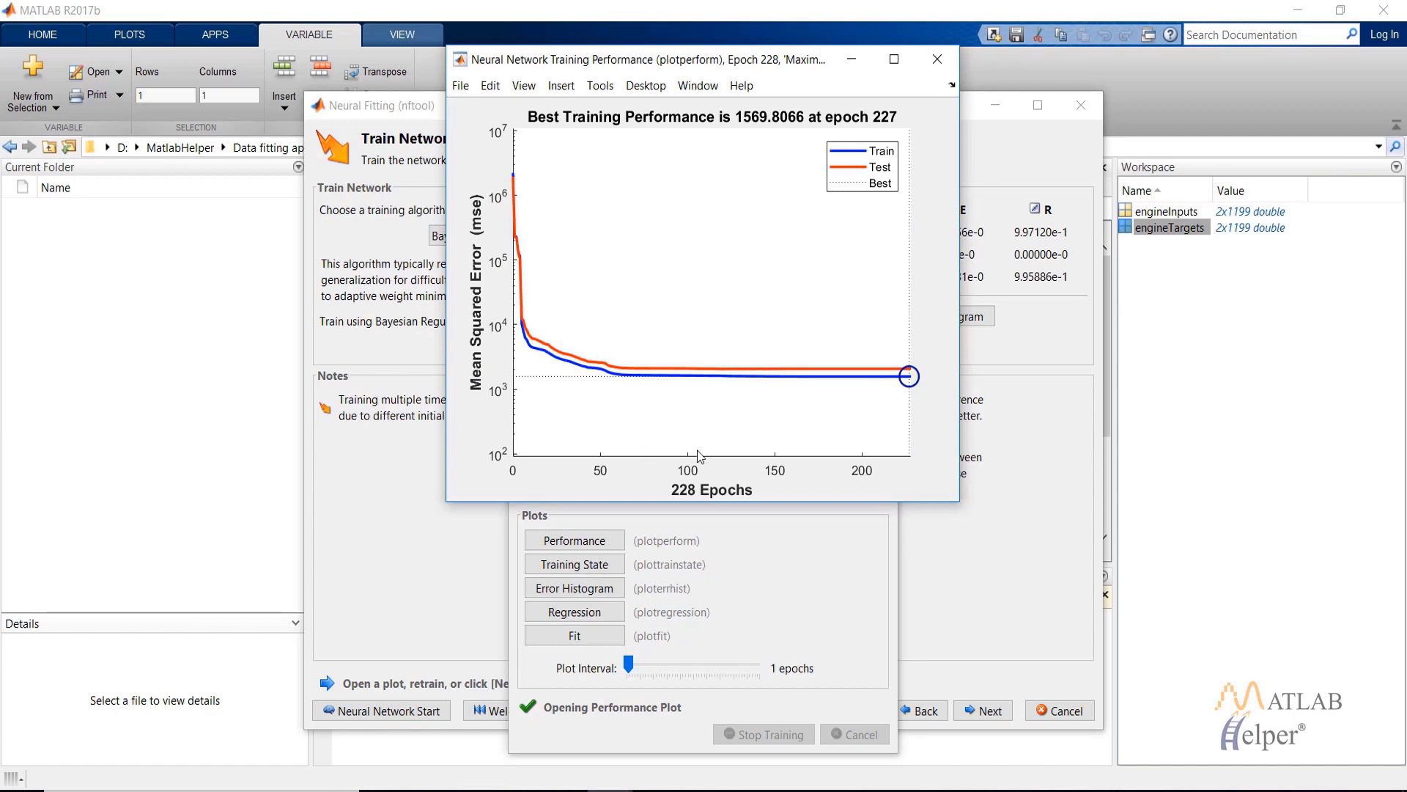
left_click(936, 62)
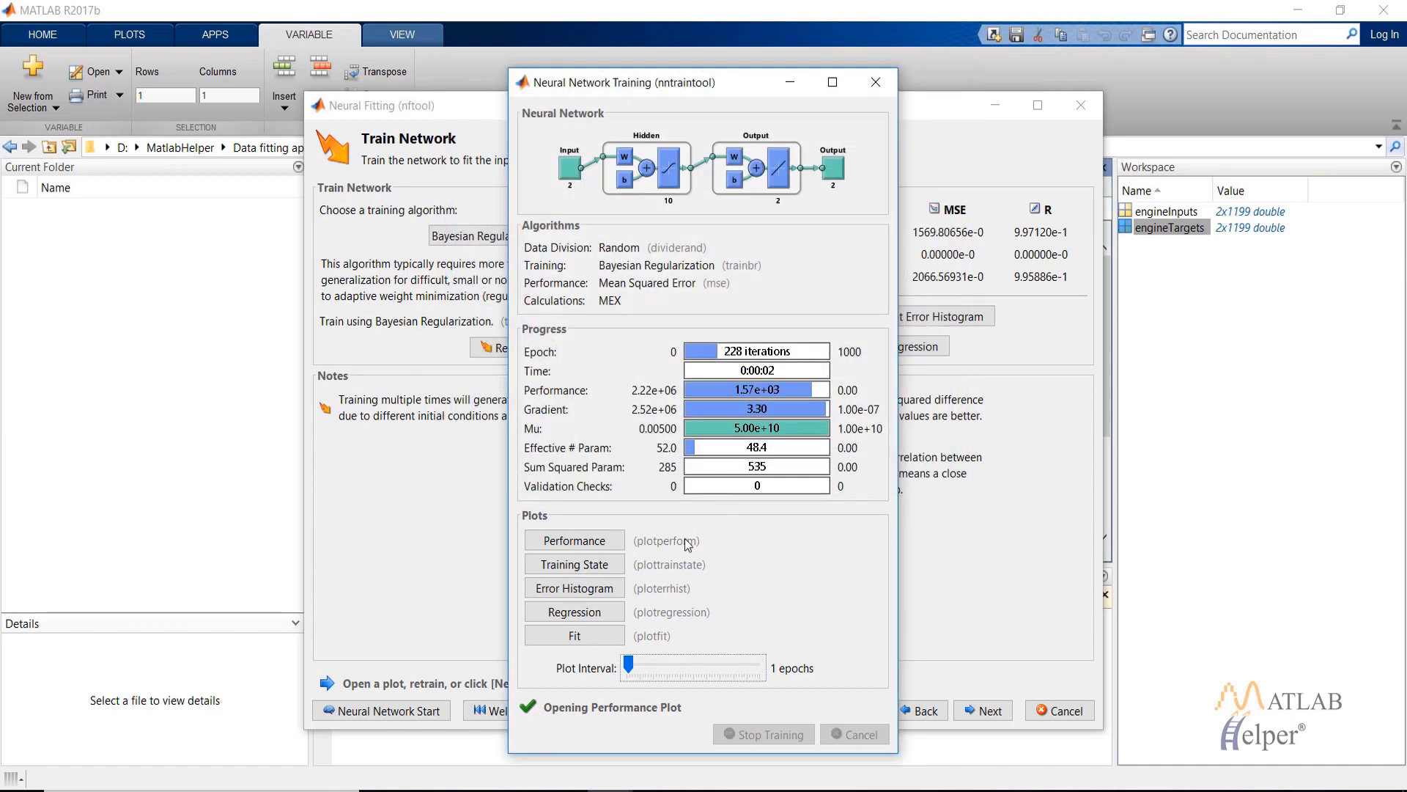
left_click(574, 564)
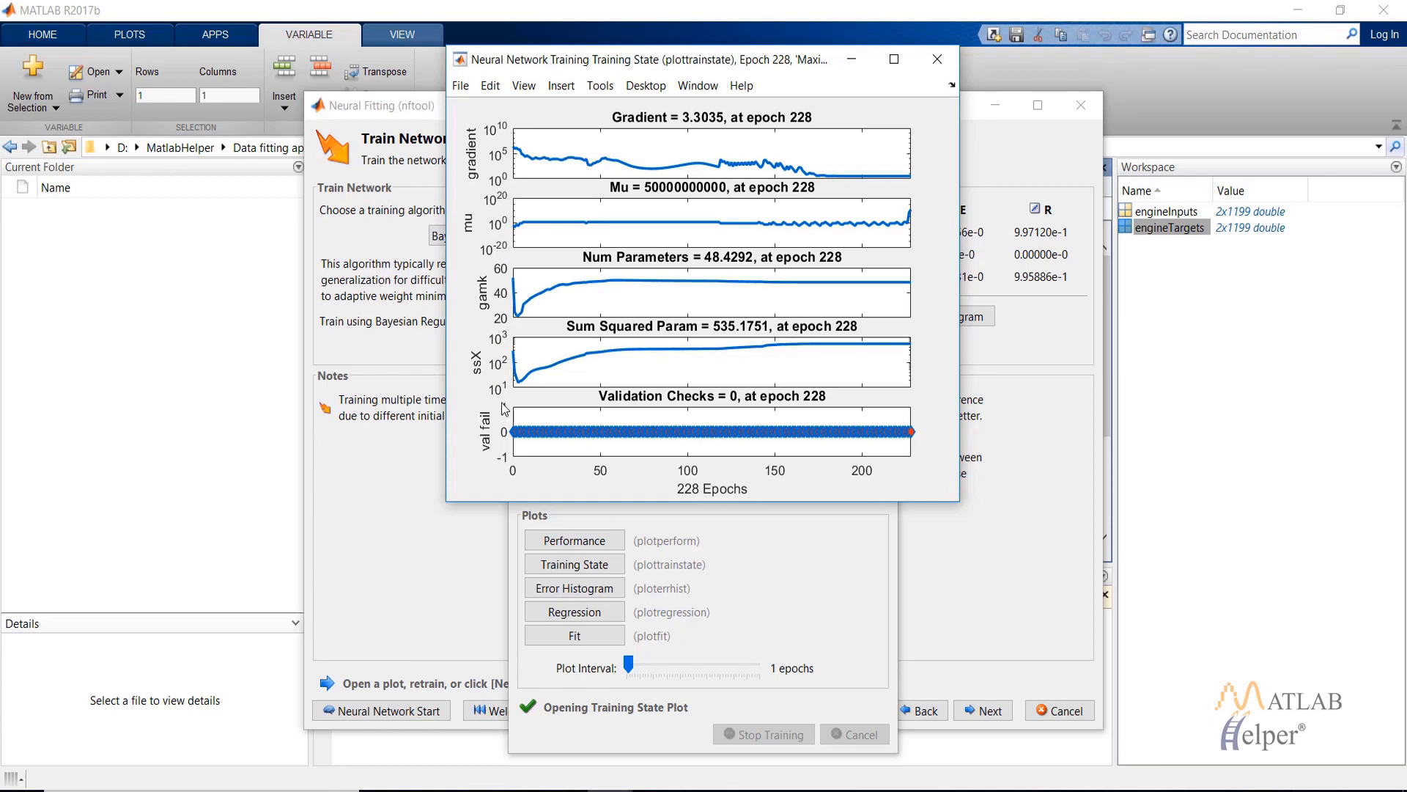
left_click(938, 59)
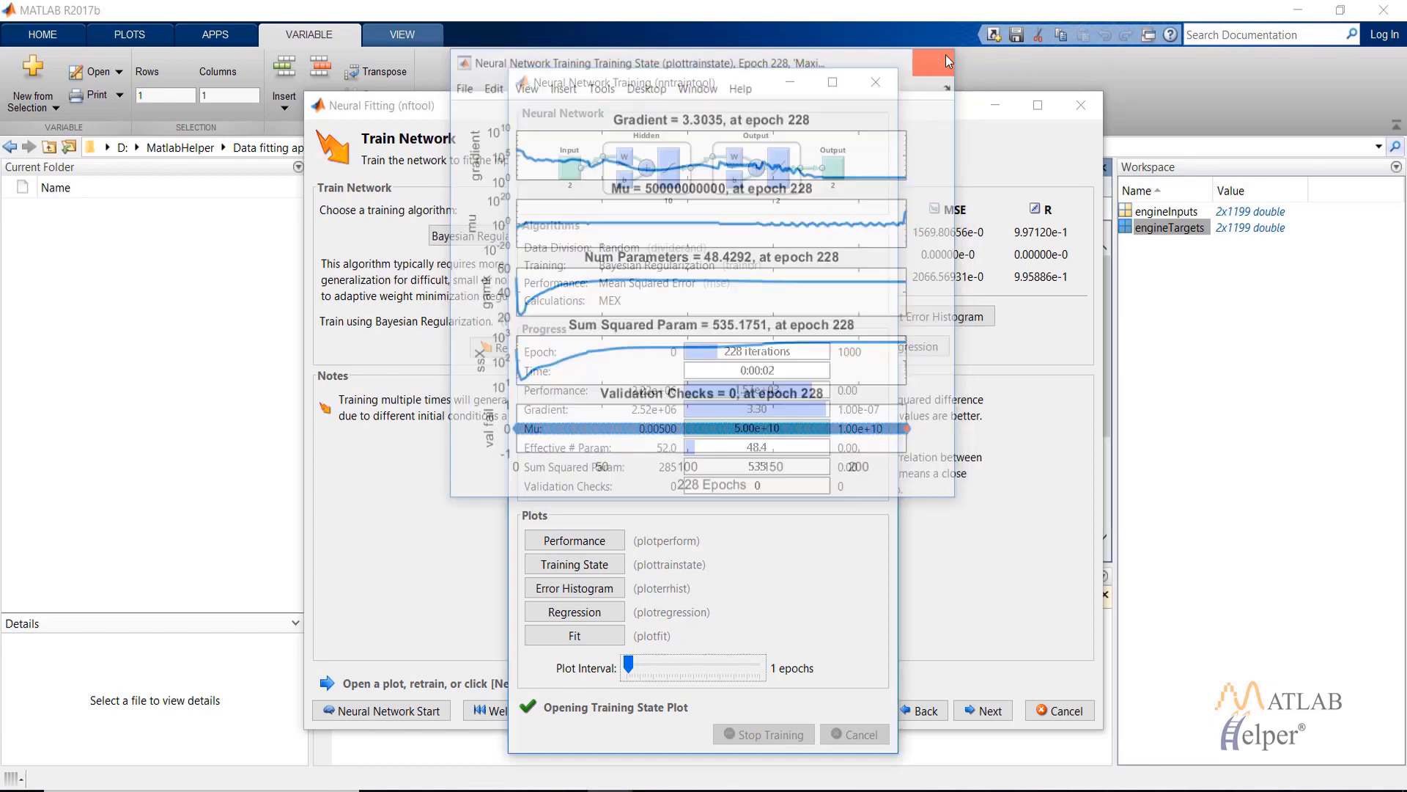
left_click(598, 587)
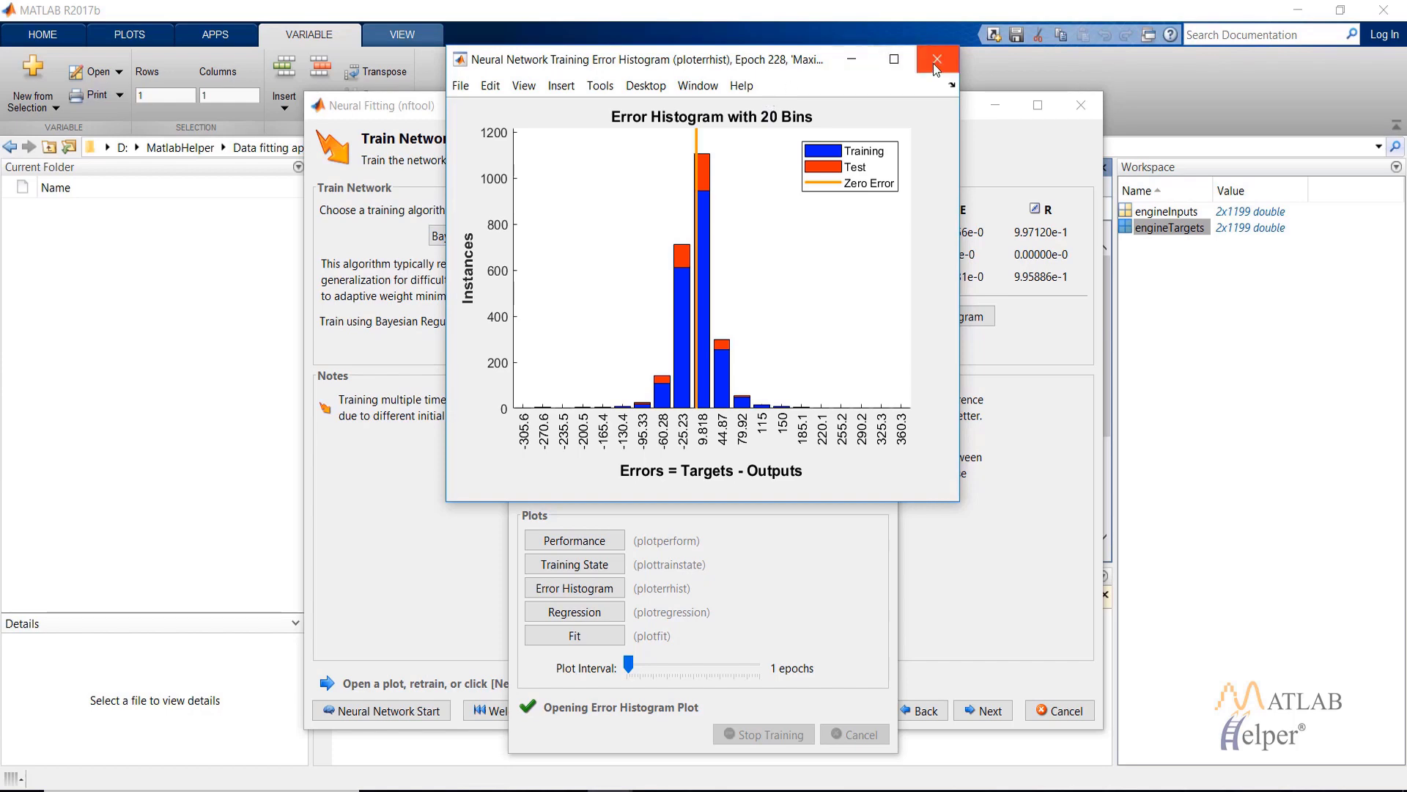
left_click(862, 61)
left_click(575, 616)
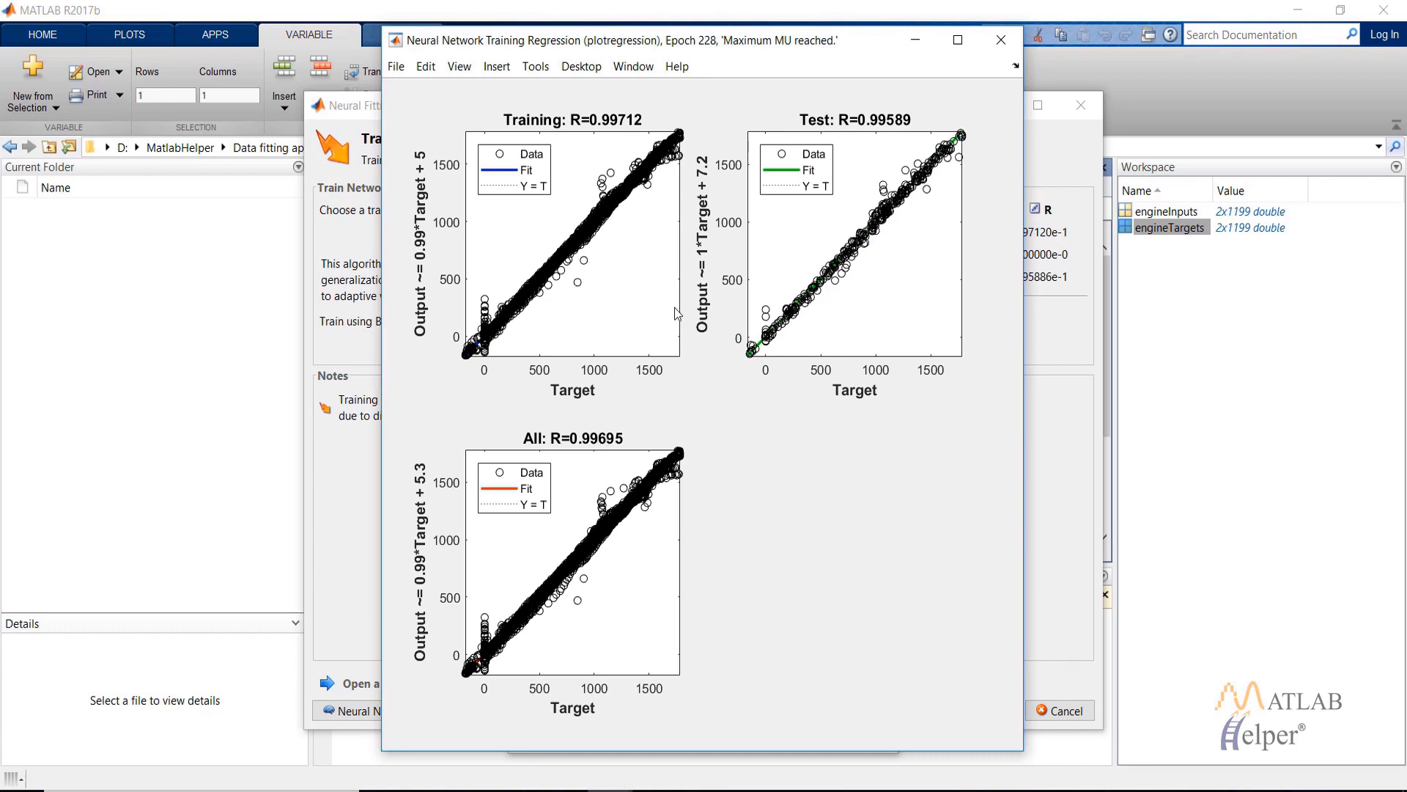
left_click(1000, 41)
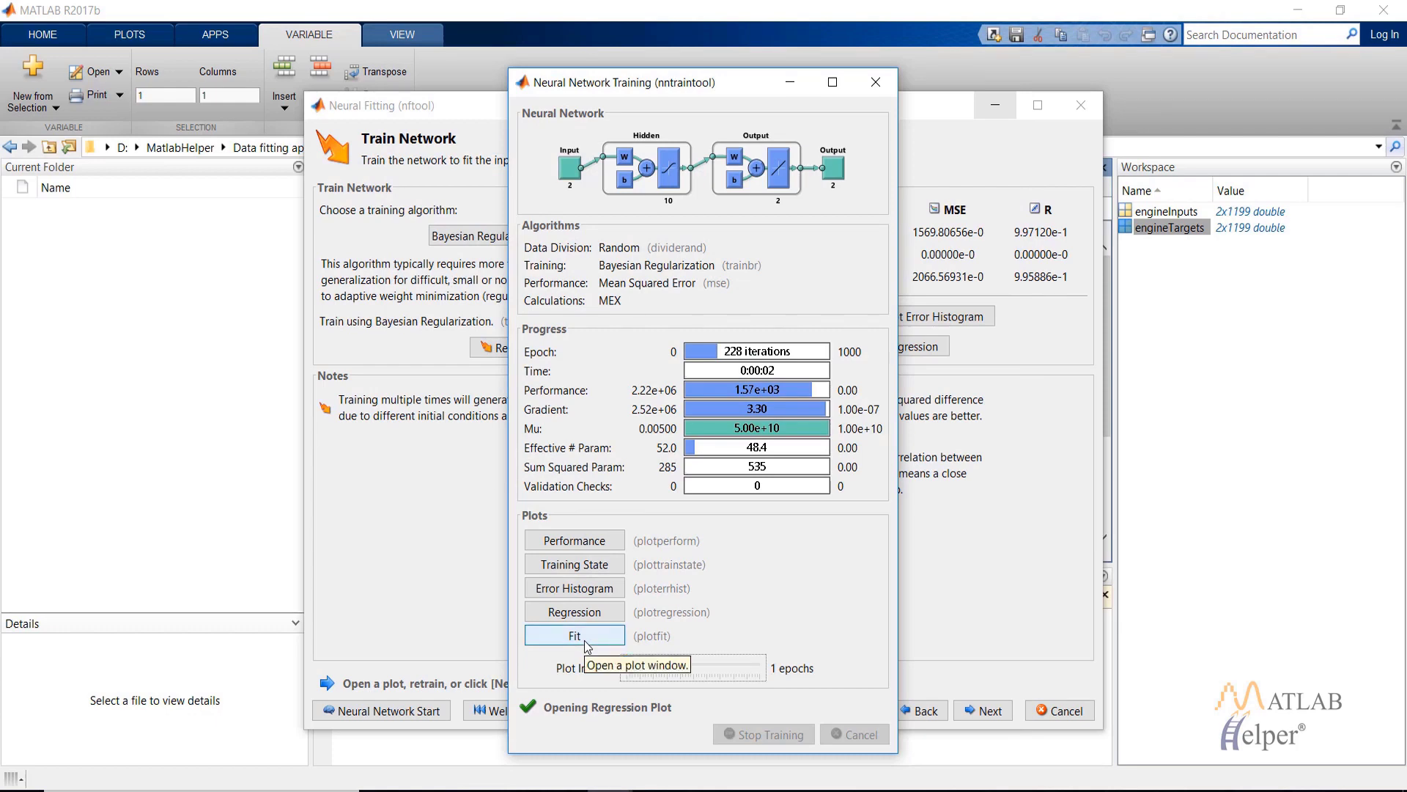
left_click(875, 82)
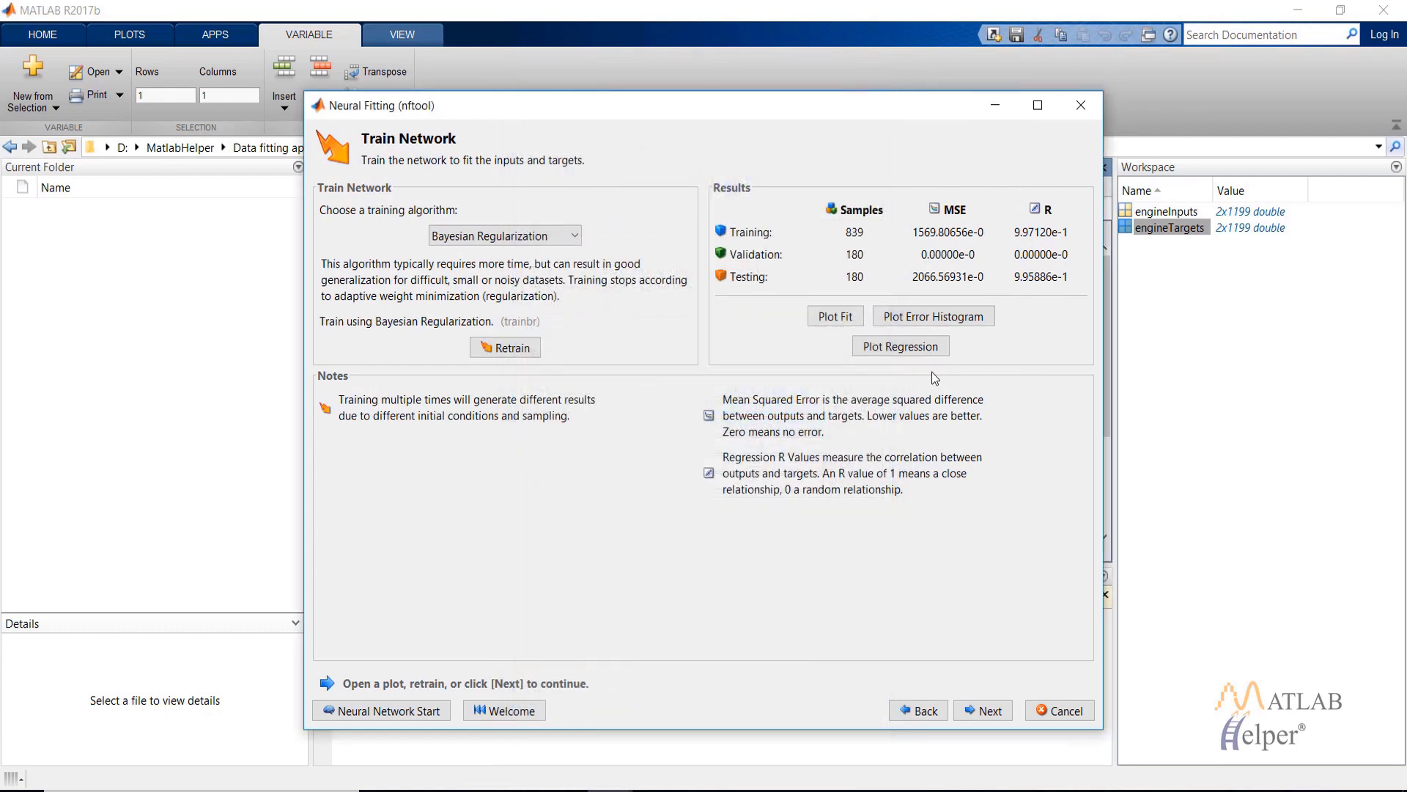
Move past evaluation to deployment, view the network diagram, and continue to Save Results
left_click(986, 713)
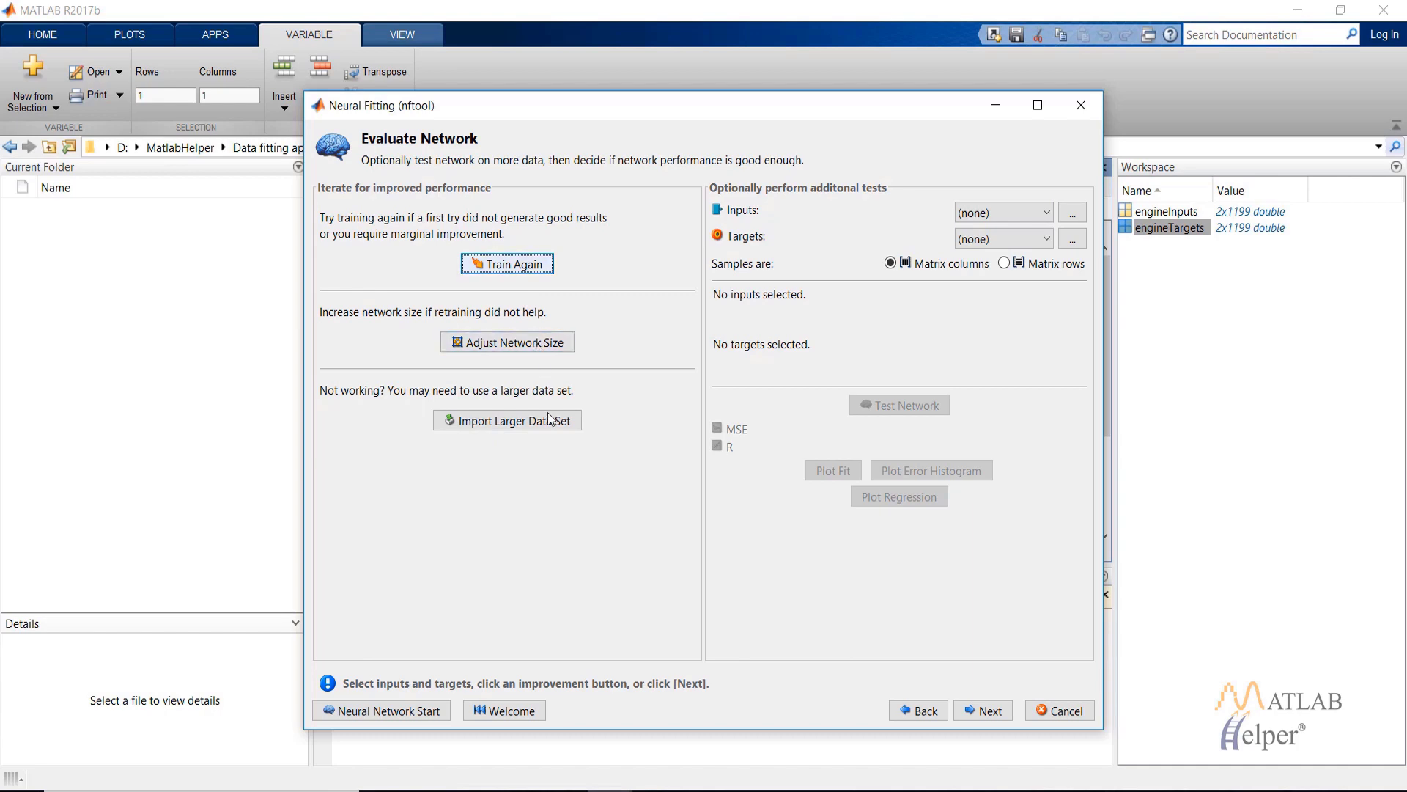
left_click(984, 710)
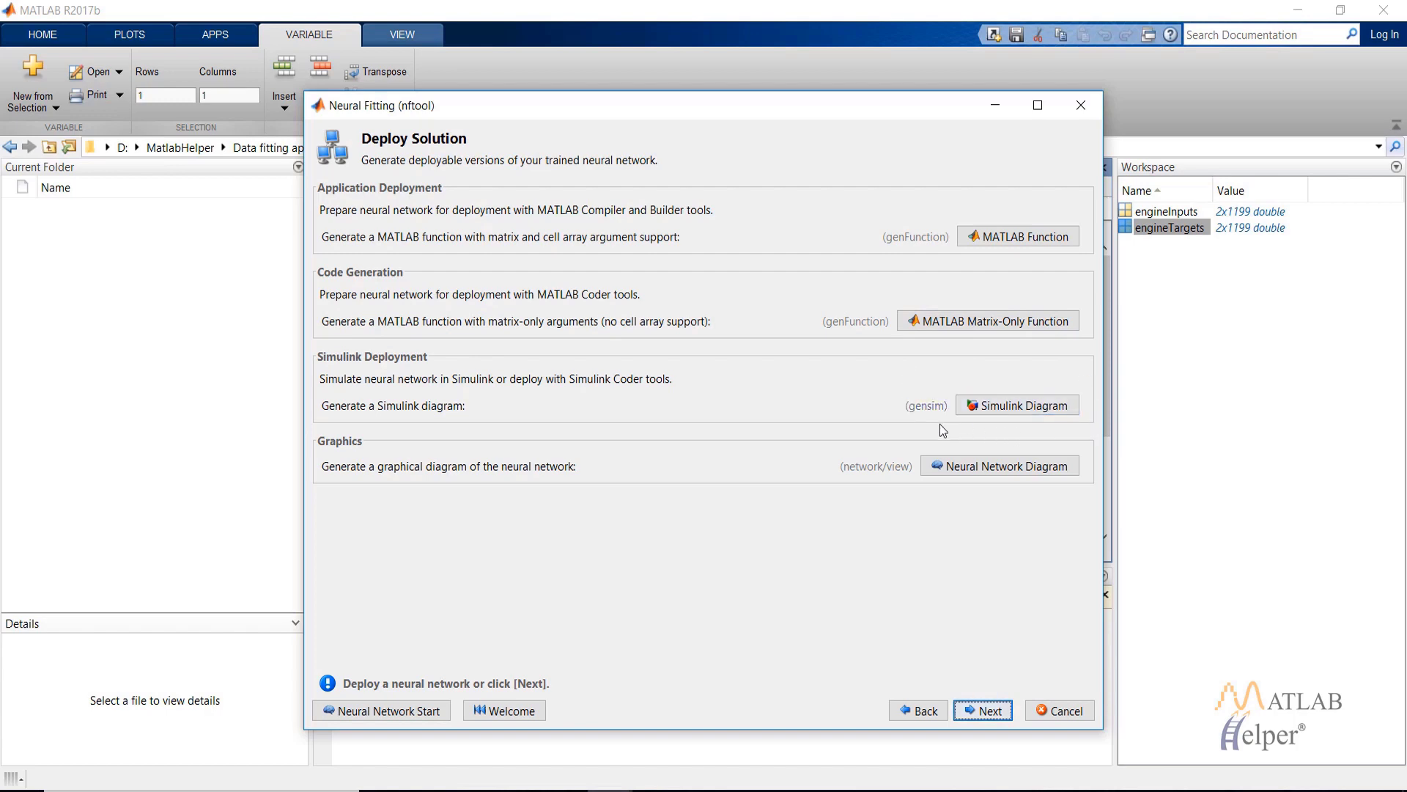
left_click(955, 477)
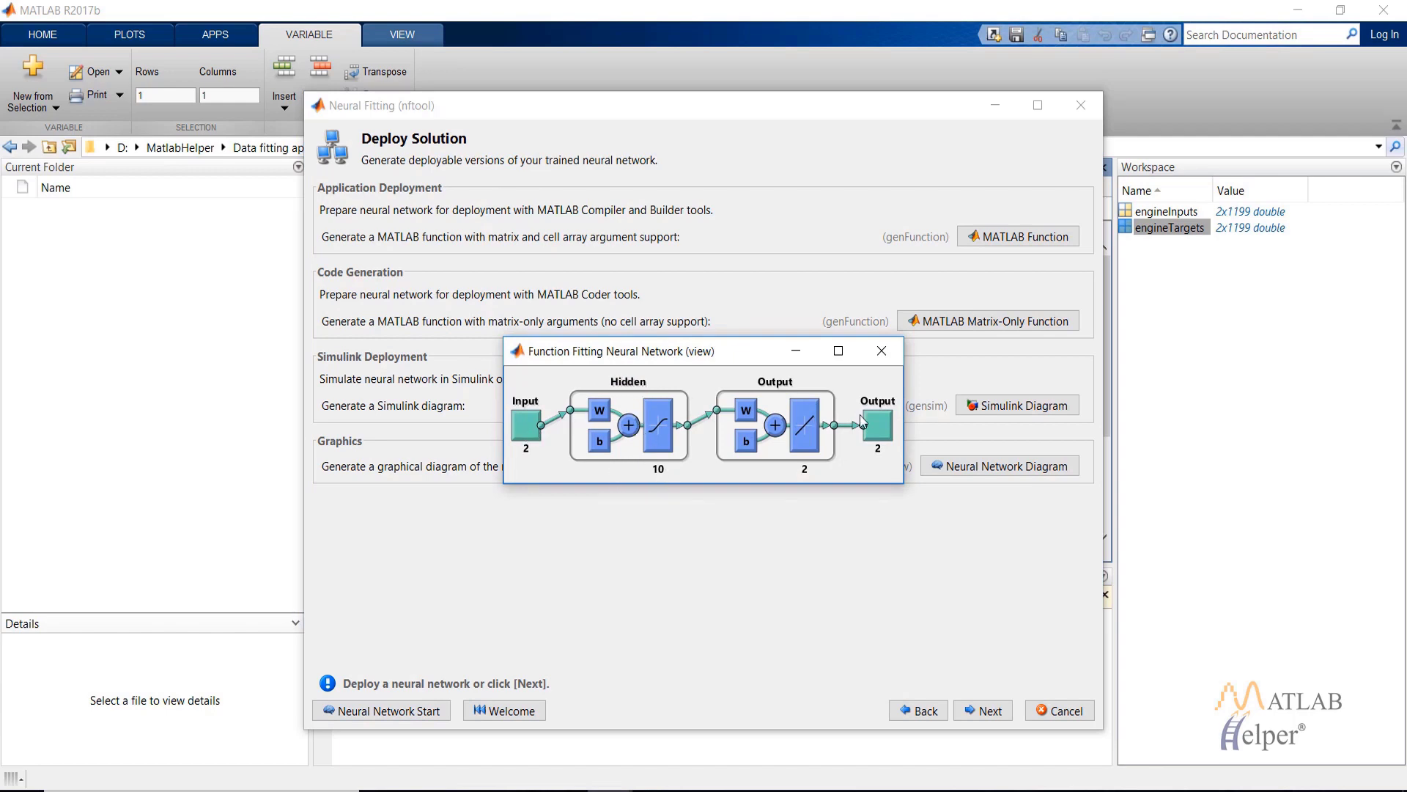
left_click(882, 351)
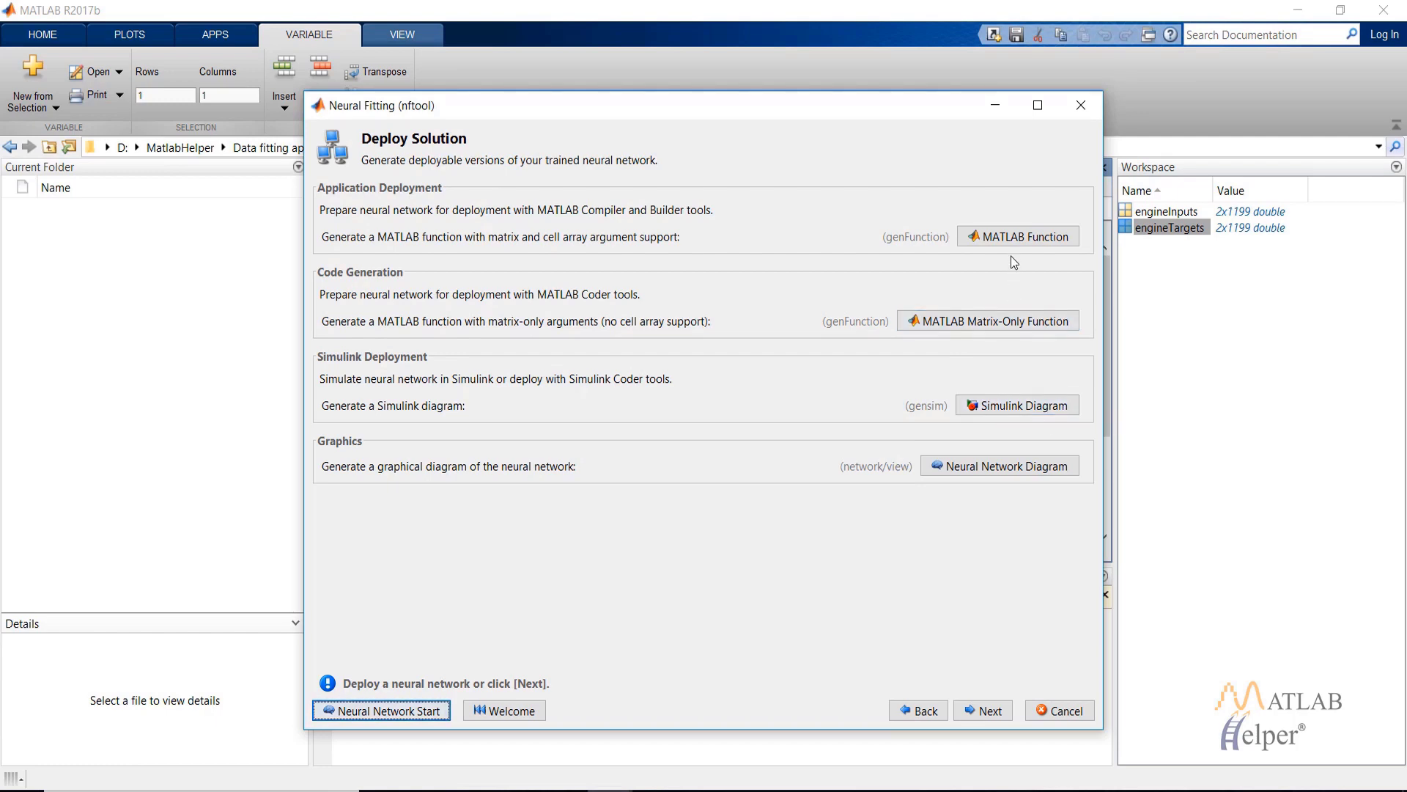
left_click(986, 710)
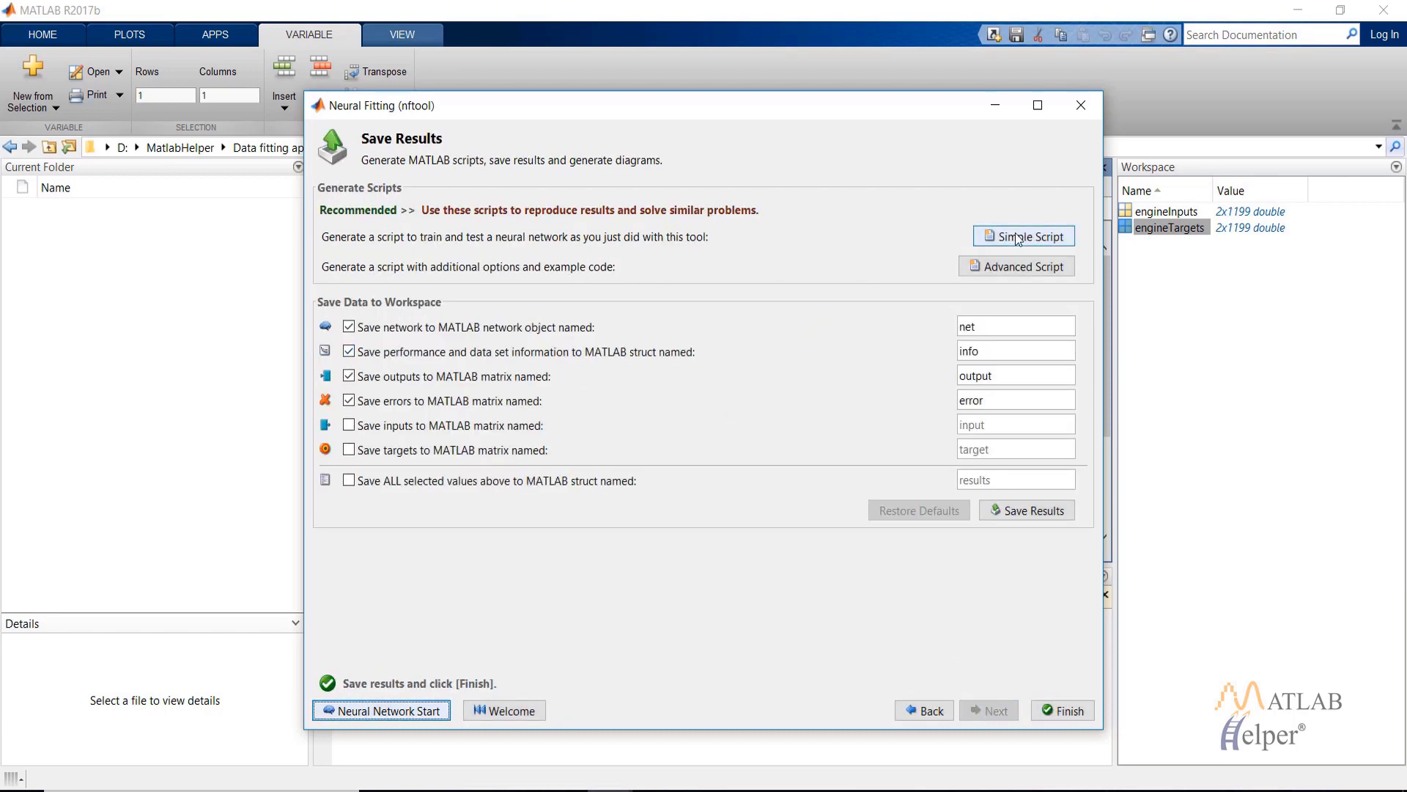
Generate a simple training script, save net, info, output and error to the workspace, and finish
left_click(1018, 237)
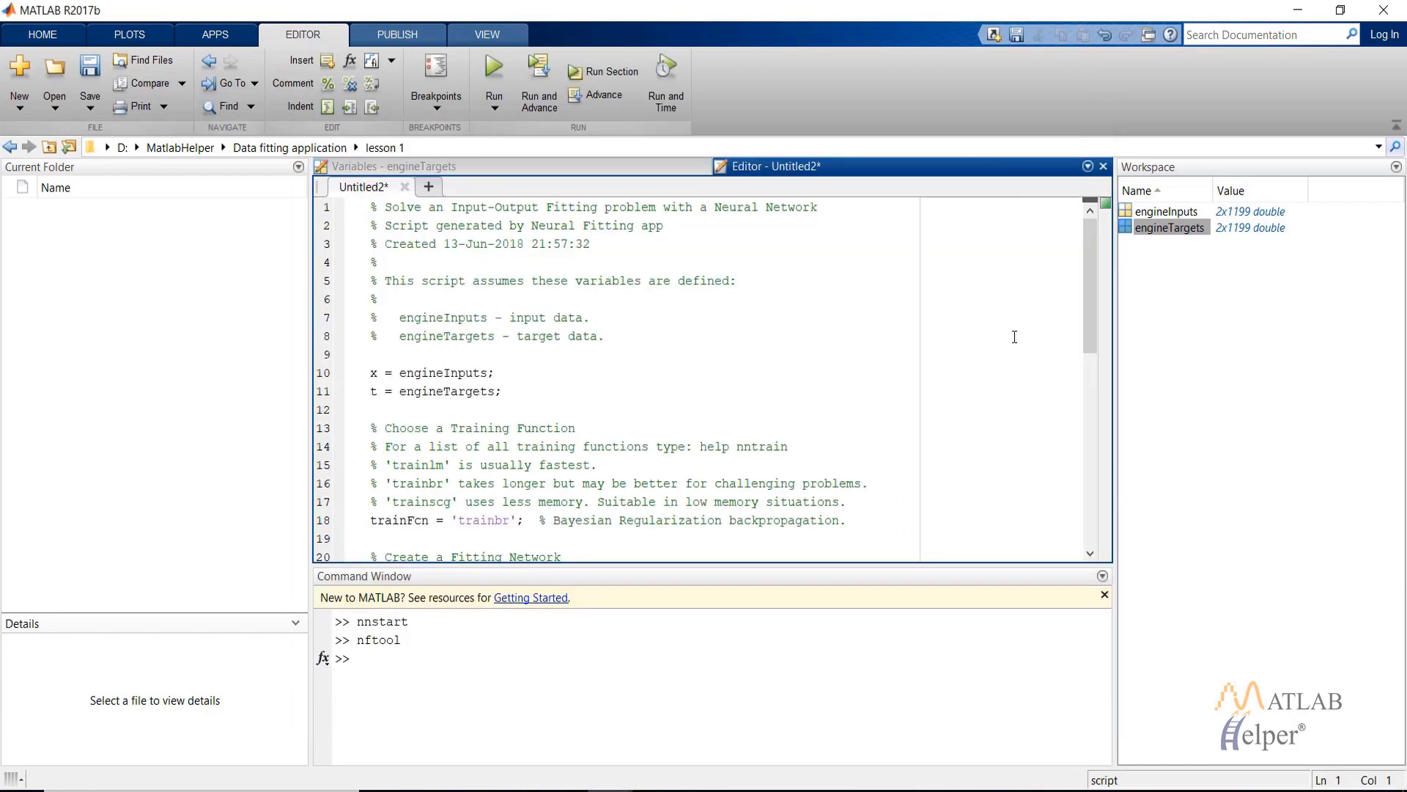
mouse_move(1091, 280)
left_mouse_down()
mouse_move(1090, 499)
mouse_move(1090, 272)
left_mouse_up()
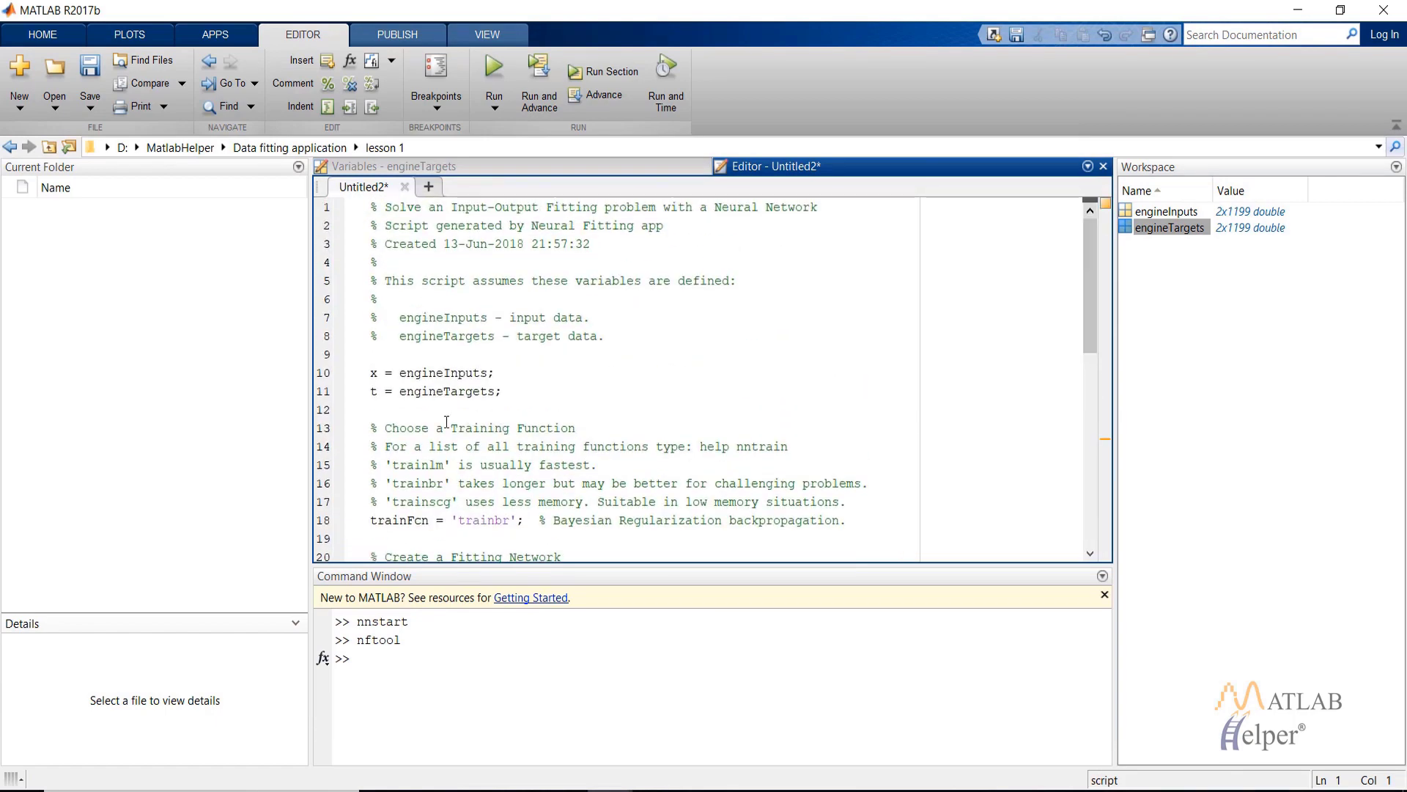
mouse_move(609, 788)
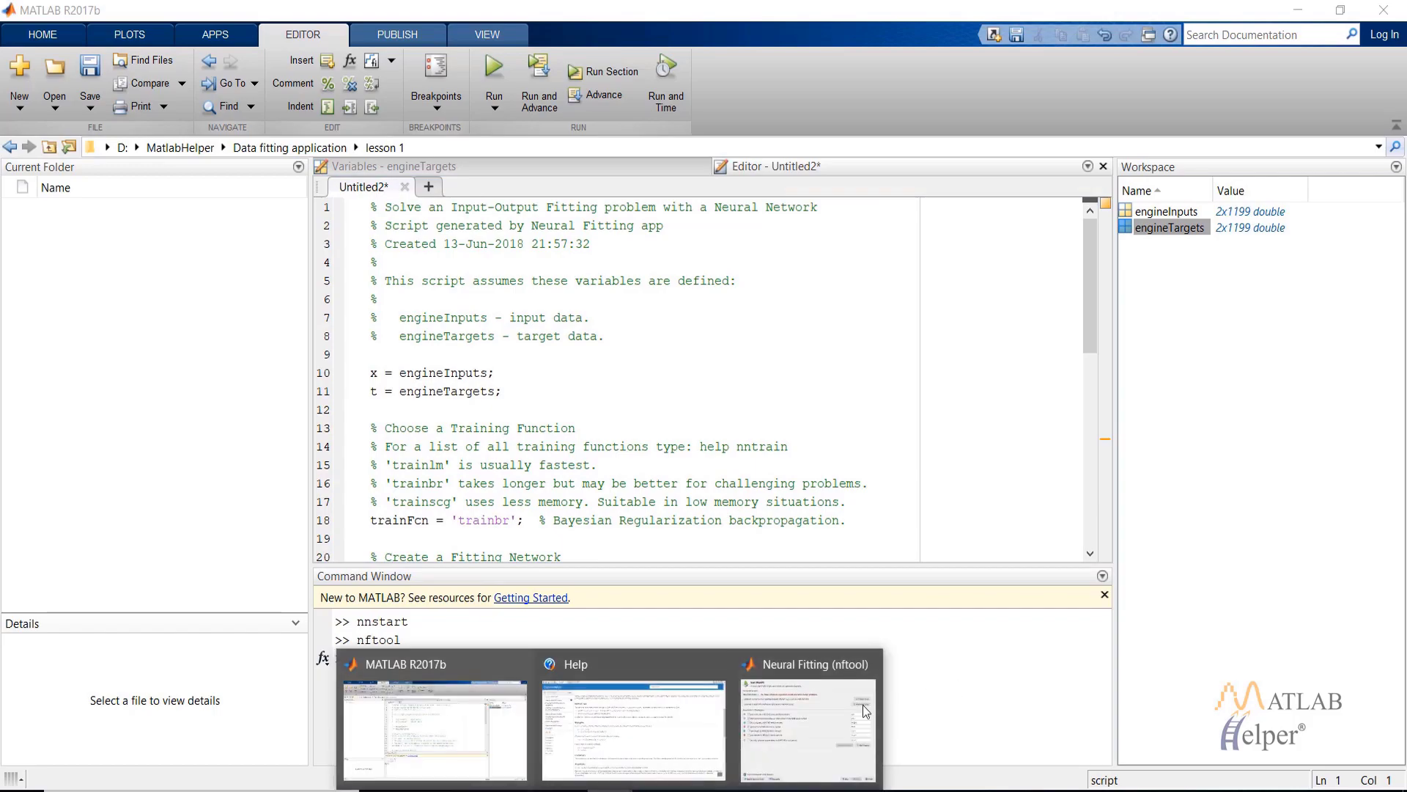
left_click(865, 715)
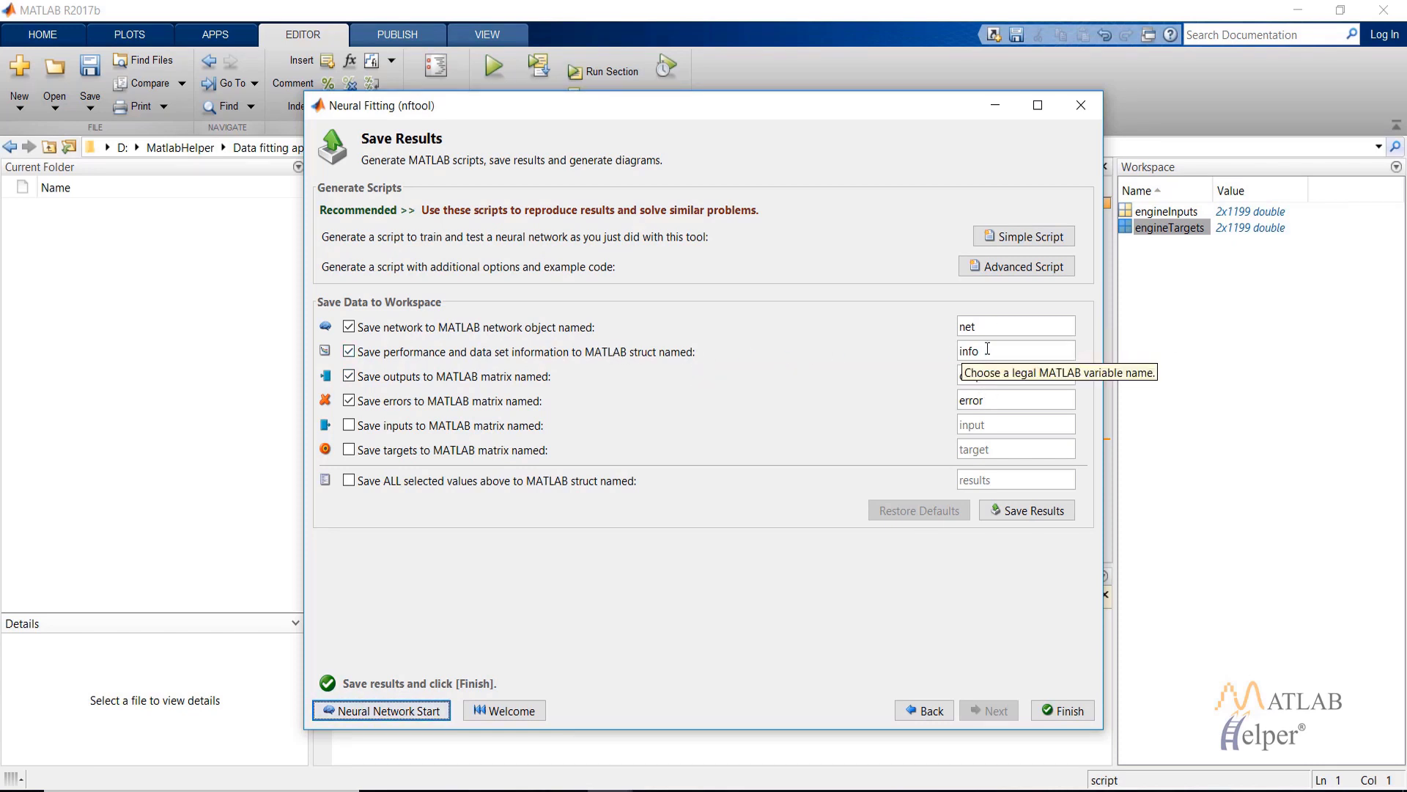
left_click(1036, 513)
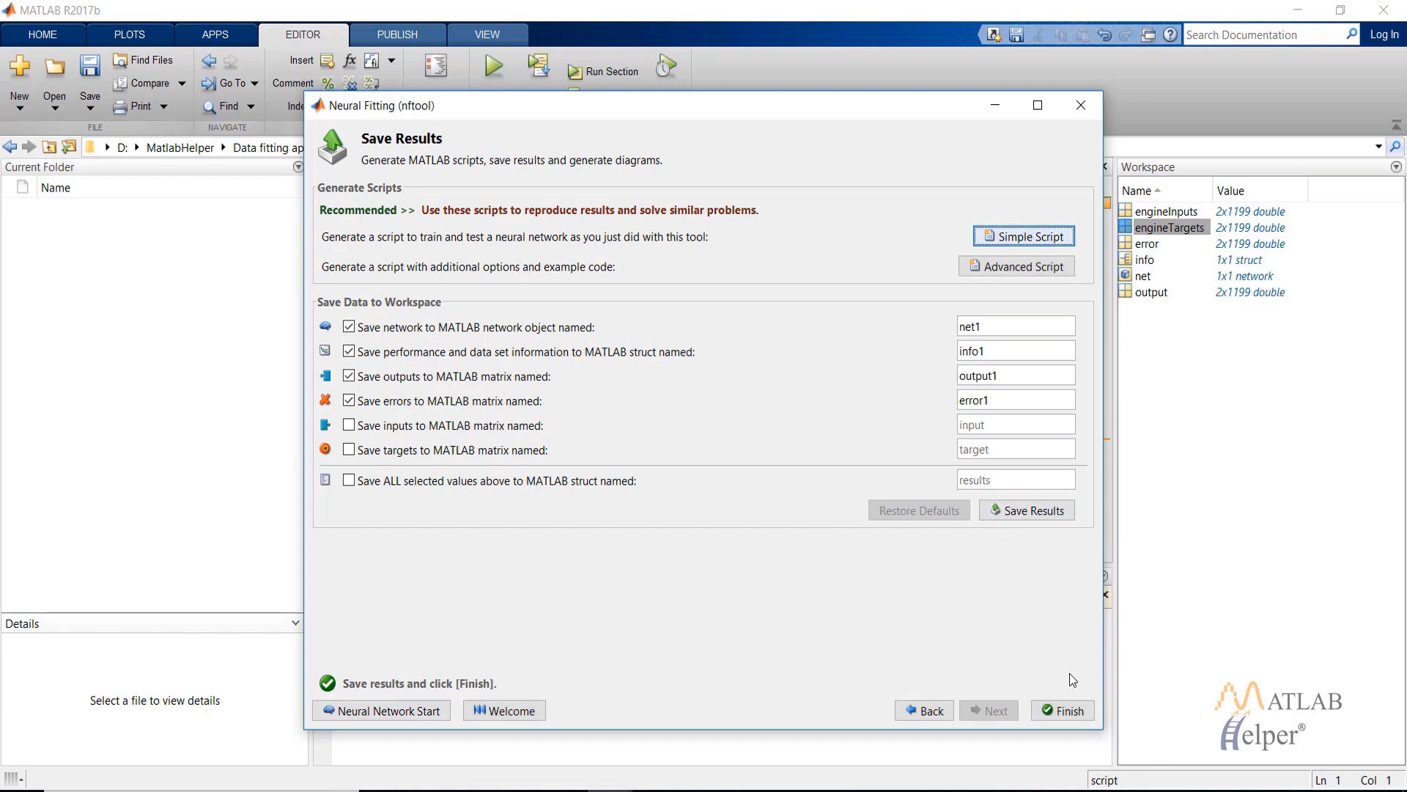
left_click(1065, 710)
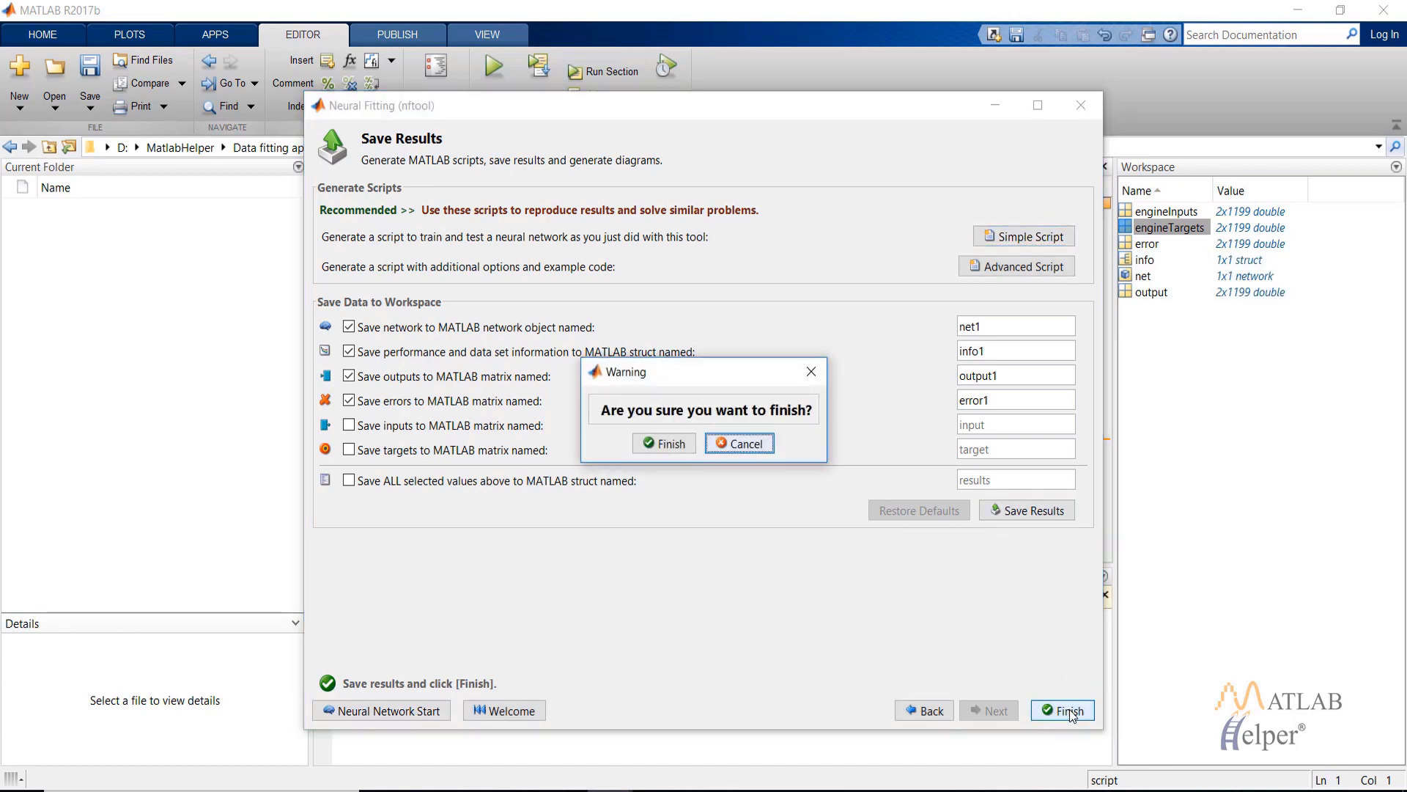